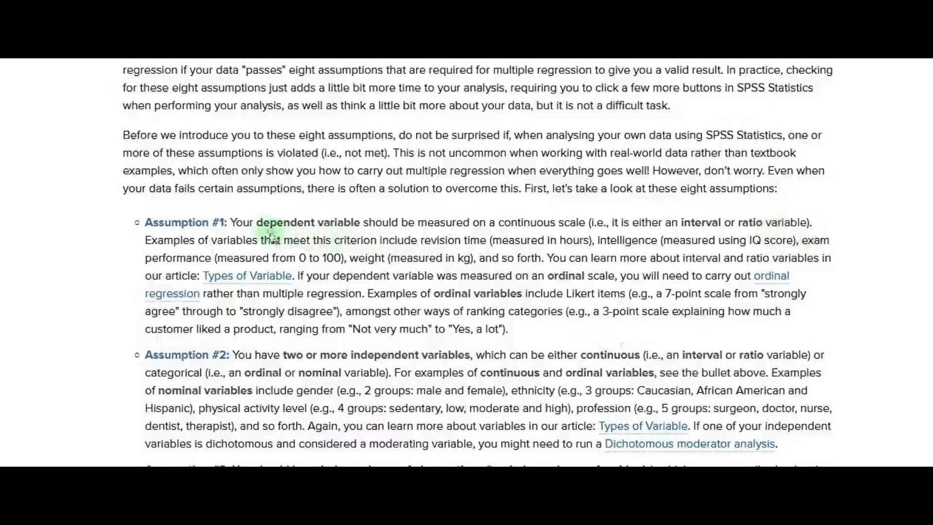
# Read Assumption #1, highlighting the phrases on the dependent variable, continuous scale, interval or ratio type, and intelligence measured by IQ score.
pyautogui.moveTo(256, 222); pyautogui.dragTo(360, 220)
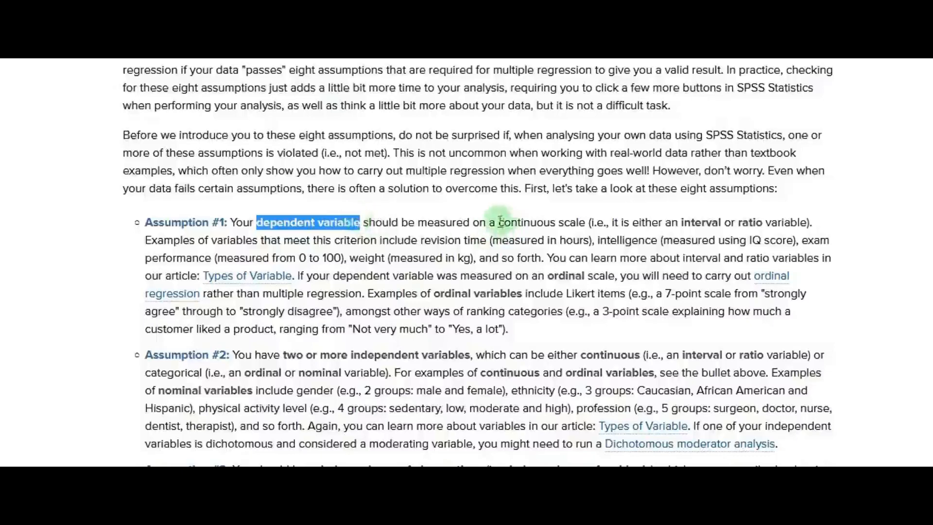
pyautogui.moveTo(499, 222); pyautogui.dragTo(586, 222)
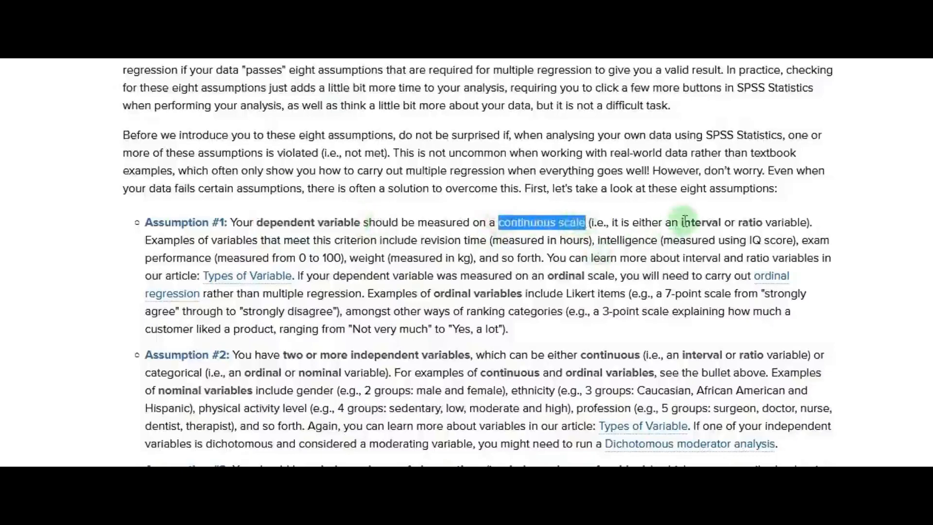
pyautogui.moveTo(682, 224); pyautogui.dragTo(783, 223)
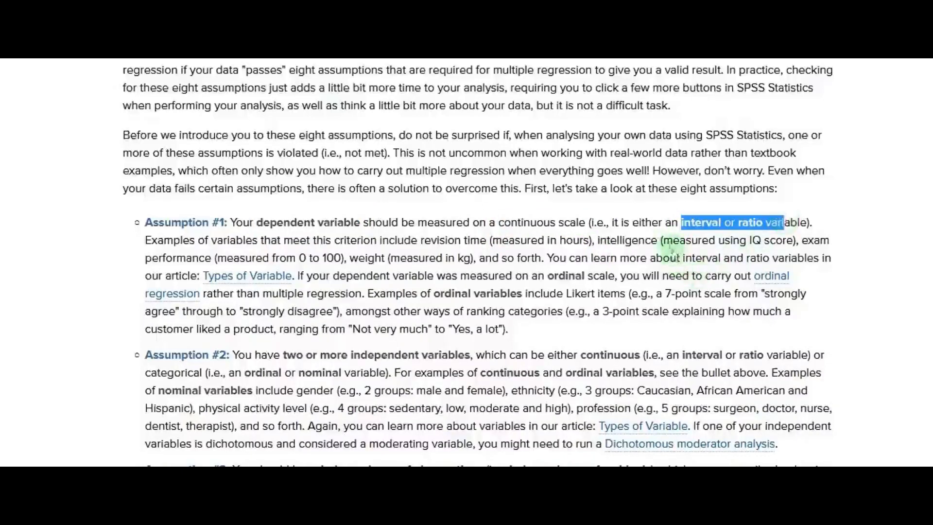
pyautogui.moveTo(597, 240); pyautogui.dragTo(657, 239)
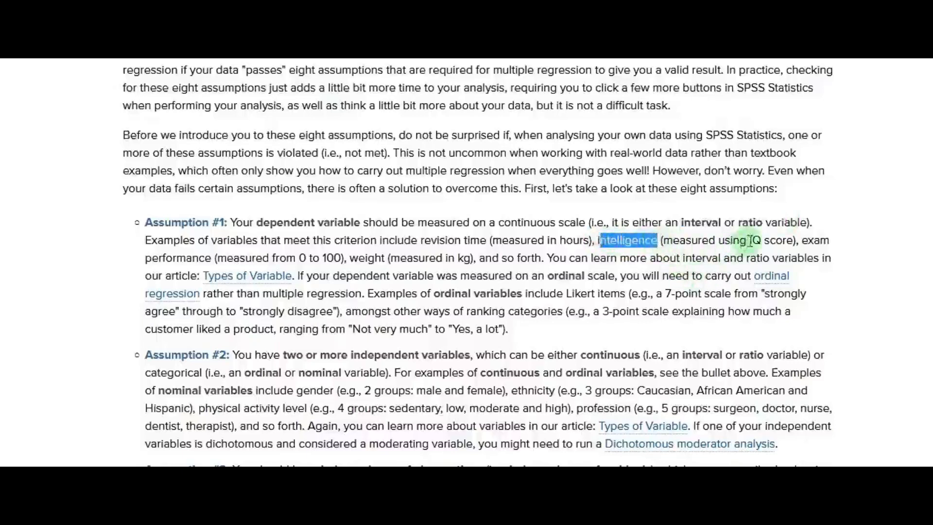
pyautogui.moveTo(748, 240); pyautogui.dragTo(795, 240)
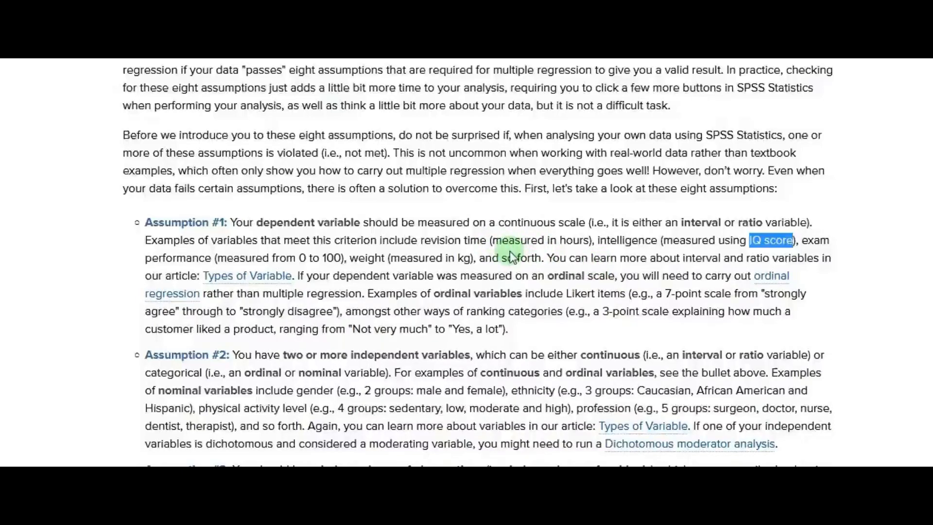
pyautogui.click(546, 337)
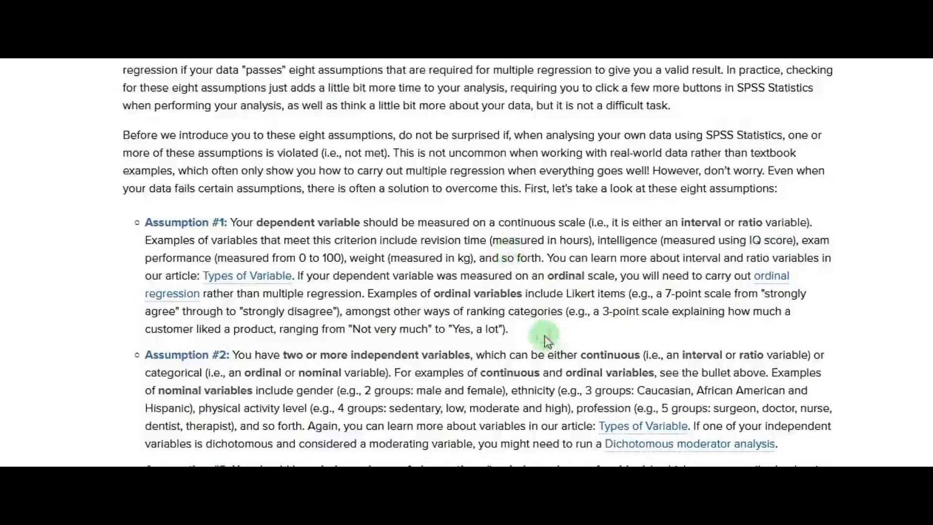
# Read Assumption #2, highlighting "two or more independent variables", the continuous interval or ratio types, and the categorical ordinal or nominal types.
pyautogui.scroll(-2, 436, 340)
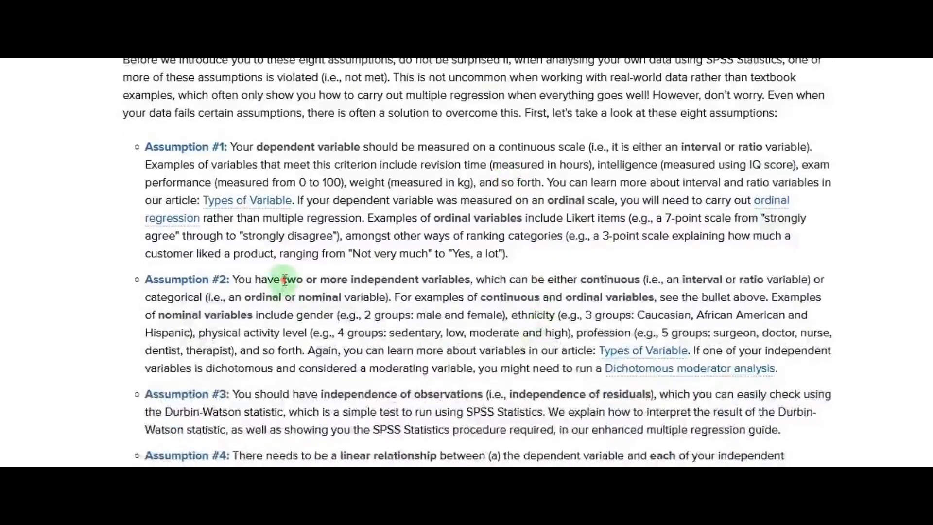
pyautogui.moveTo(284, 281); pyautogui.dragTo(474, 279)
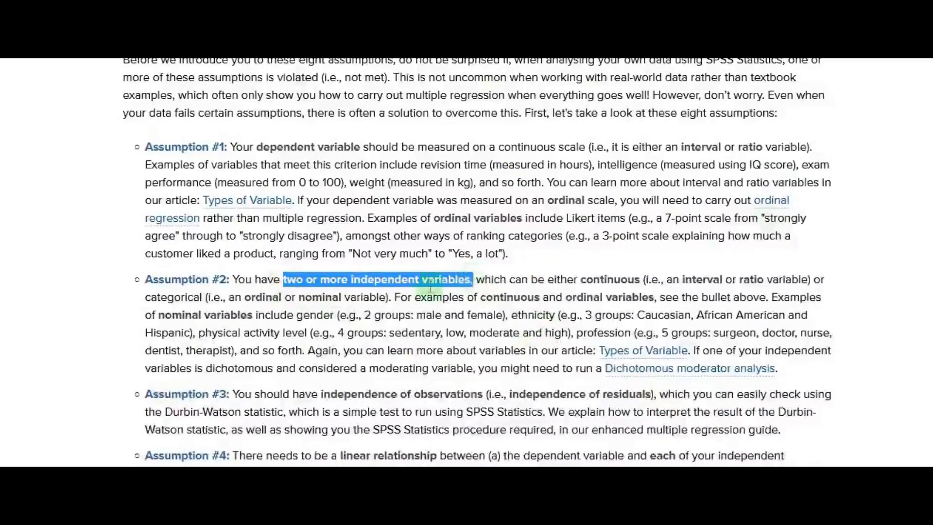
pyautogui.click(322, 291)
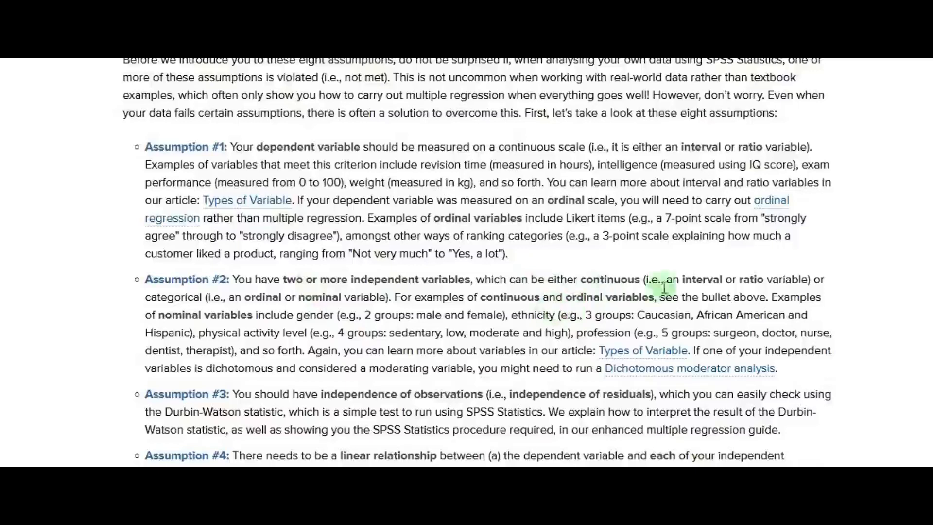
pyautogui.moveTo(682, 279); pyautogui.dragTo(753, 277)
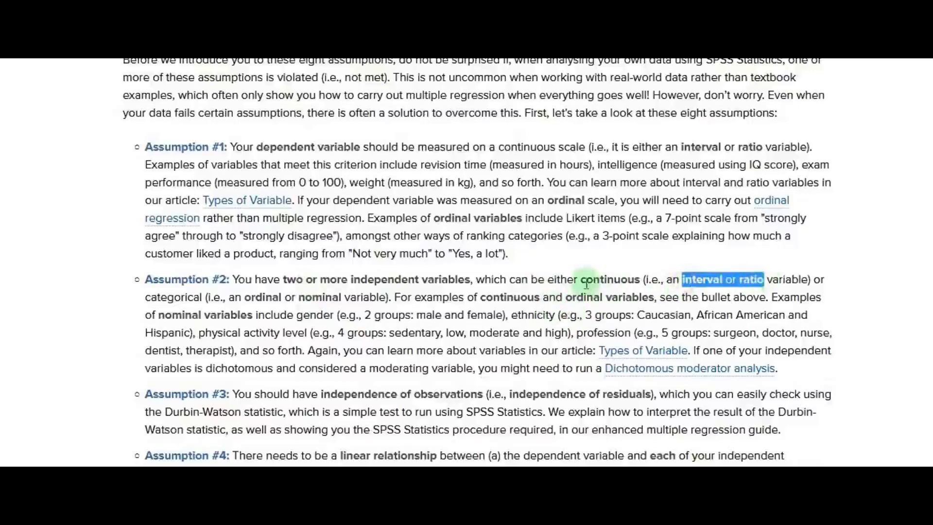
pyautogui.moveTo(581, 279); pyautogui.dragTo(635, 279)
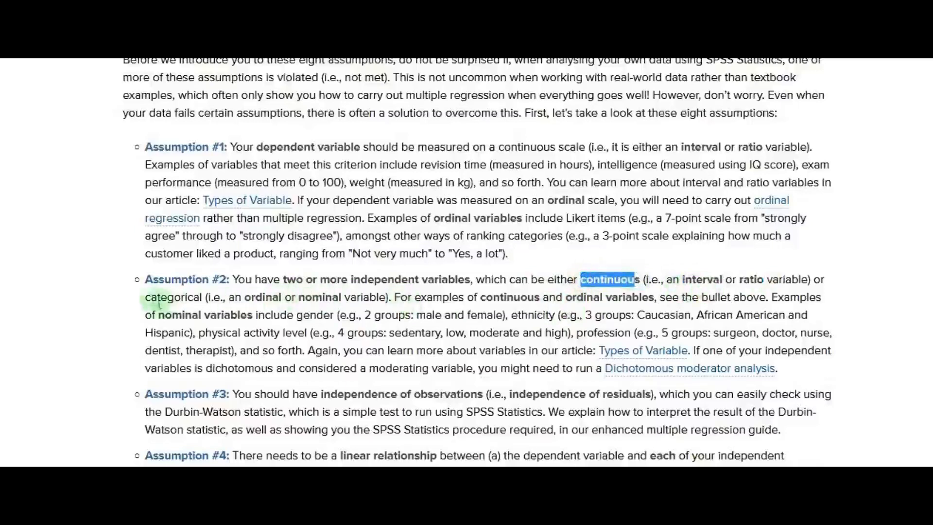
pyautogui.moveTo(141, 298); pyautogui.dragTo(204, 297)
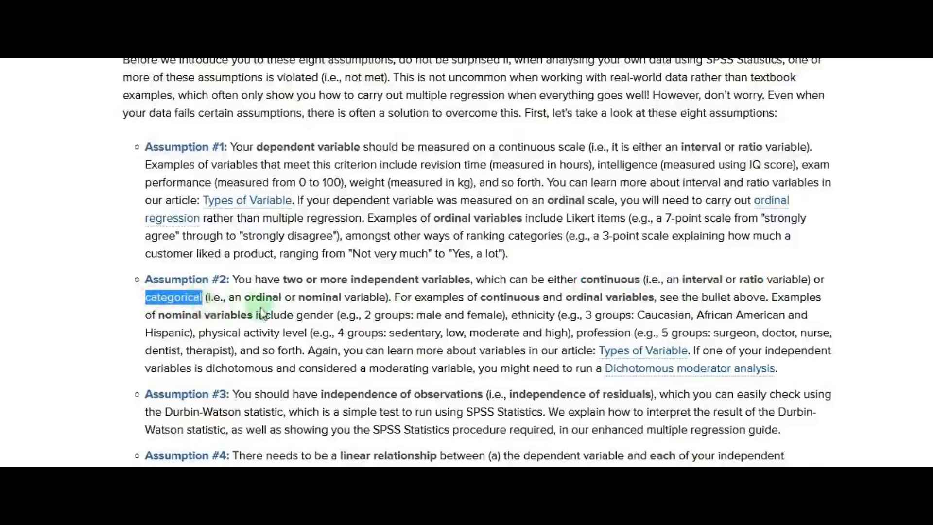
pyautogui.moveTo(244, 297); pyautogui.dragTo(346, 295)
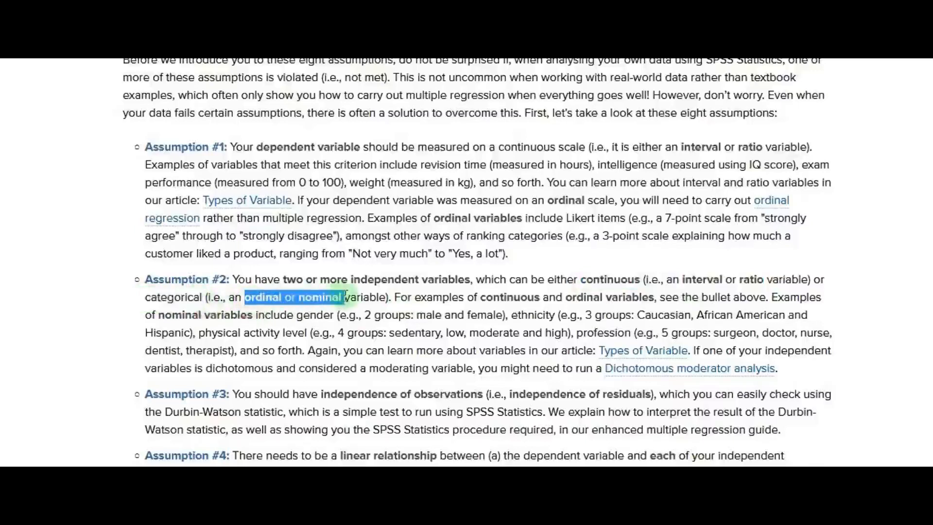
pyautogui.click(426, 323)
# Read Assumptions #3 and #4, highlighting "independence of observations" and "linear relationship".
pyautogui.scroll(-2, 426, 330)
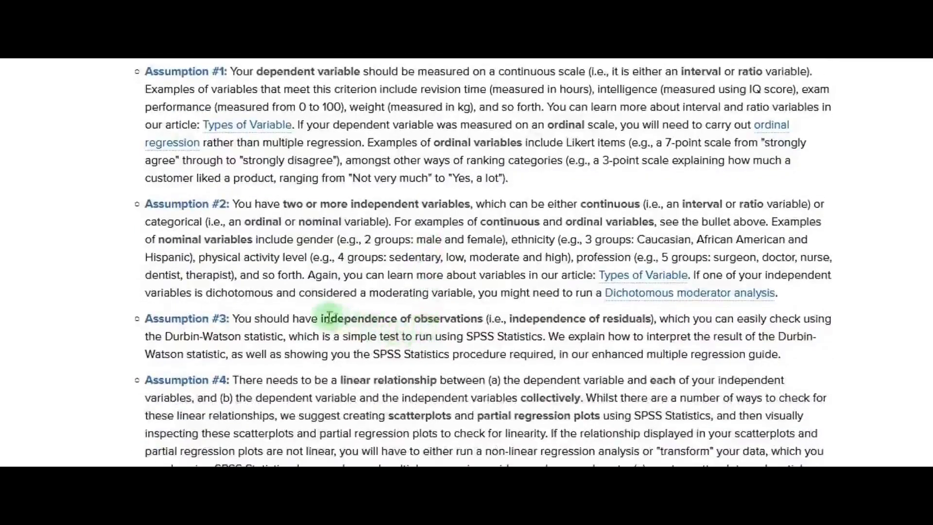
pyautogui.moveTo(331, 319); pyautogui.dragTo(473, 318)
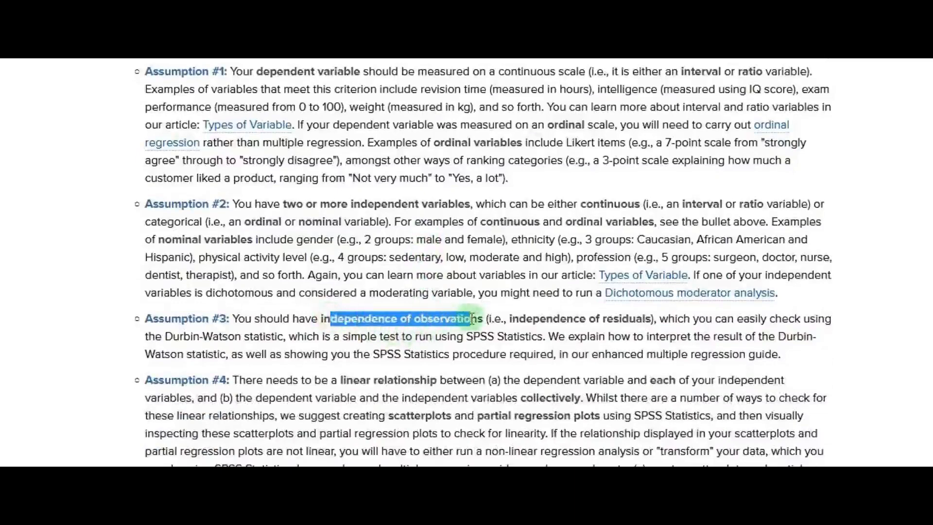
pyautogui.click(466, 354)
pyautogui.scroll(-2, 402, 325)
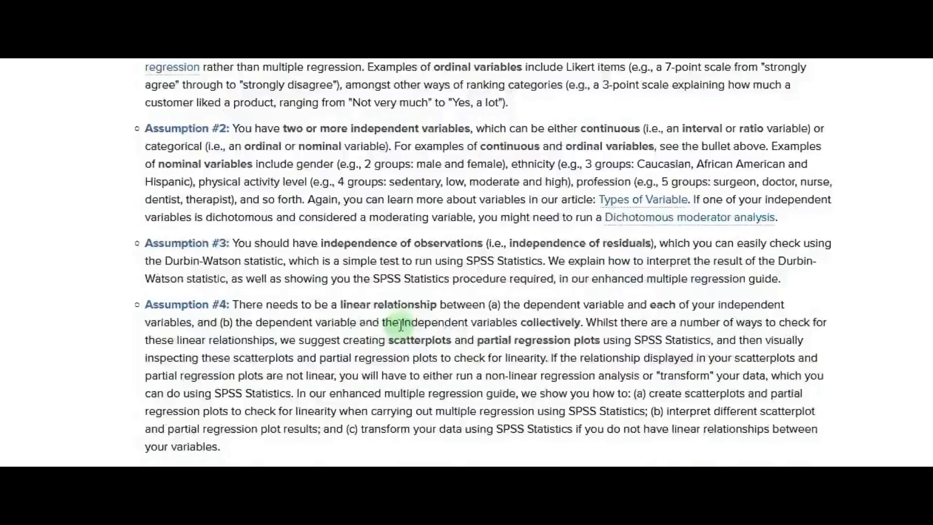
pyautogui.moveTo(339, 305); pyautogui.dragTo(437, 304)
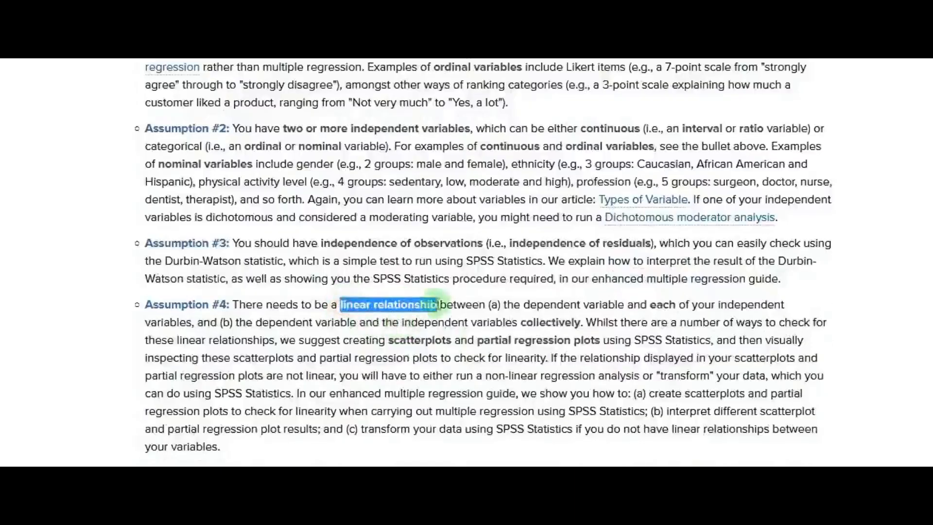
# Read Assumptions #5 and #6, highlighting "homoscedasticity" and "multicollinearity".
pyautogui.scroll(-2, 443, 347)
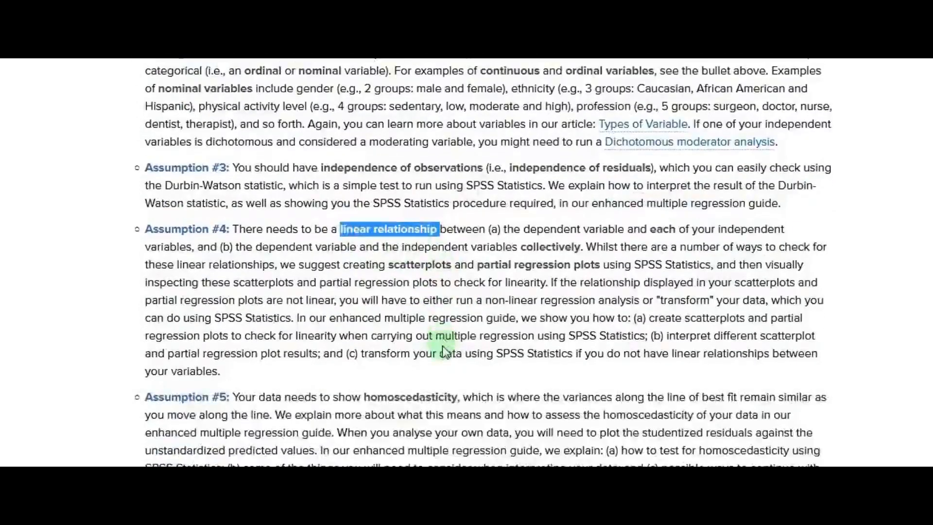
pyautogui.scroll(-2, 443, 351)
pyautogui.moveTo(364, 321); pyautogui.dragTo(456, 322)
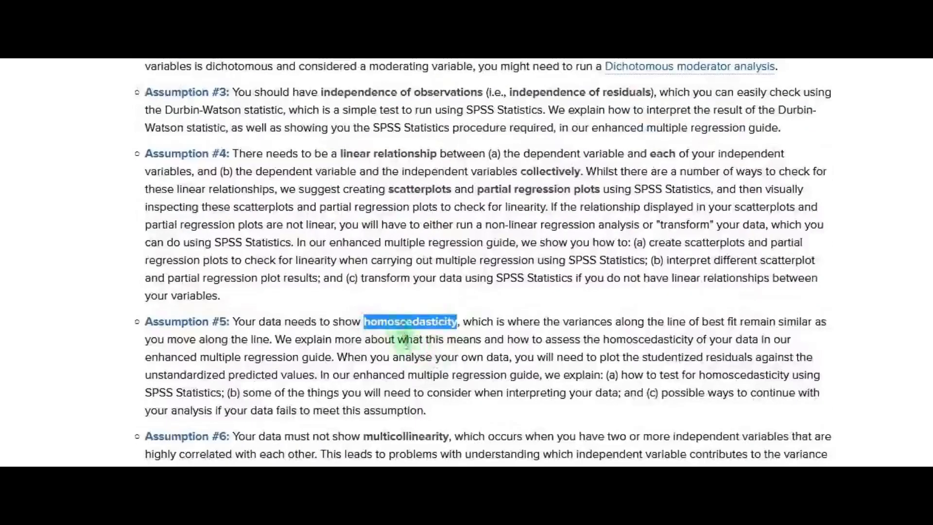
pyautogui.scroll(-2, 415, 359)
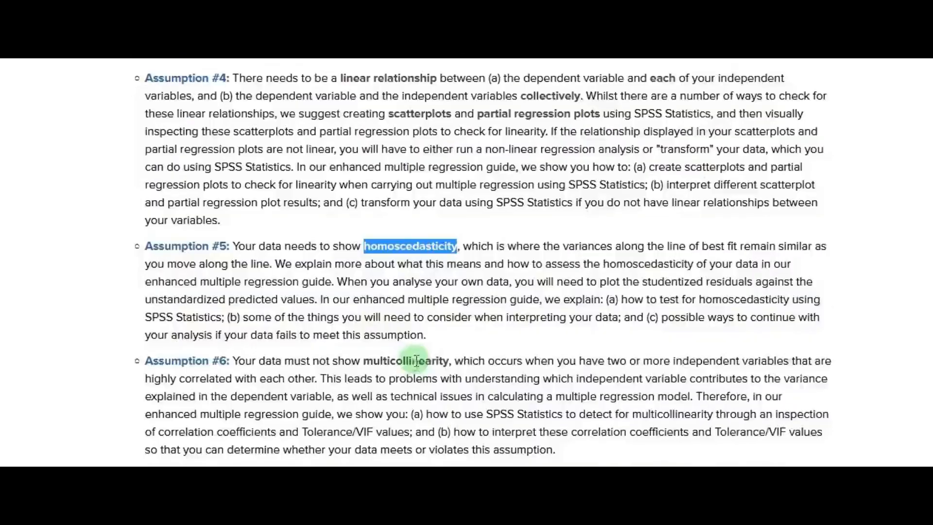
pyautogui.moveTo(365, 360); pyautogui.dragTo(447, 360)
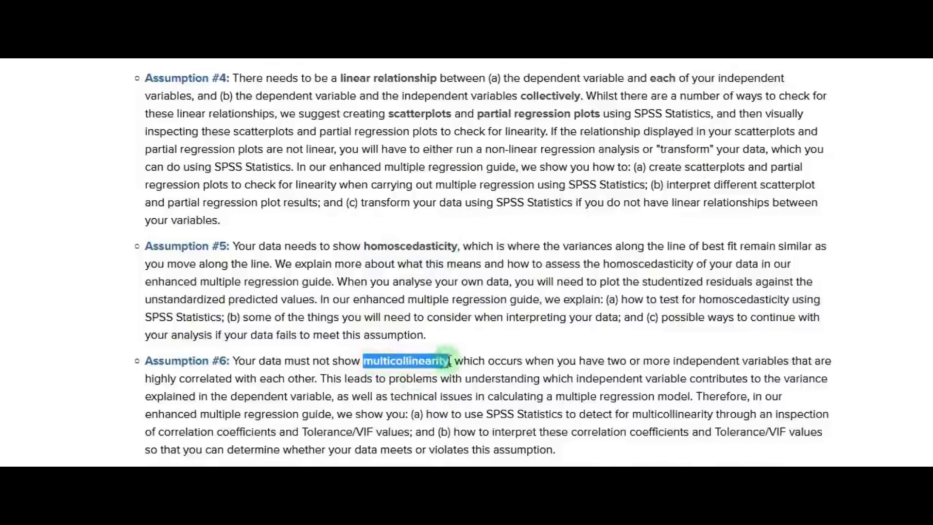
pyautogui.click(426, 401)
# Read Assumptions #7 and #8, highlighting "no significant outliers" and "approximately normally distributed".
pyautogui.scroll(-4, 426, 401)
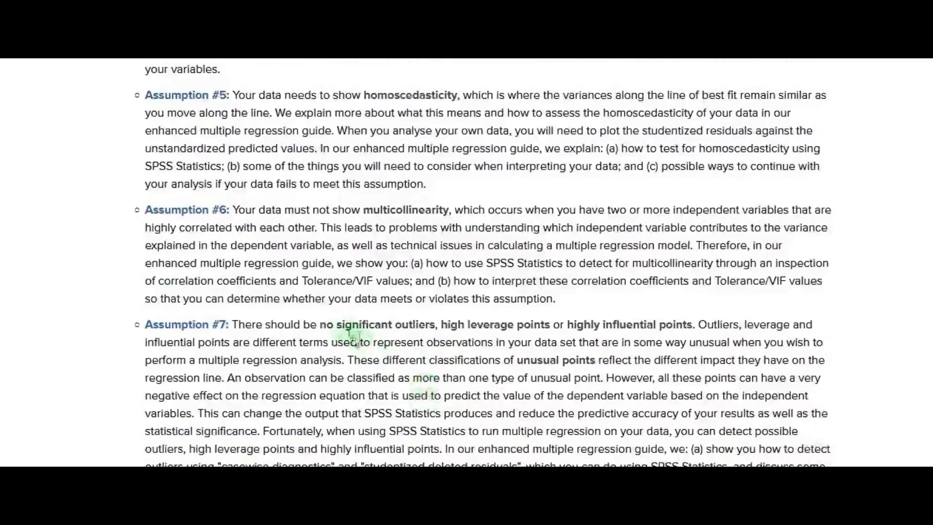
pyautogui.moveTo(320, 324); pyautogui.dragTo(435, 325)
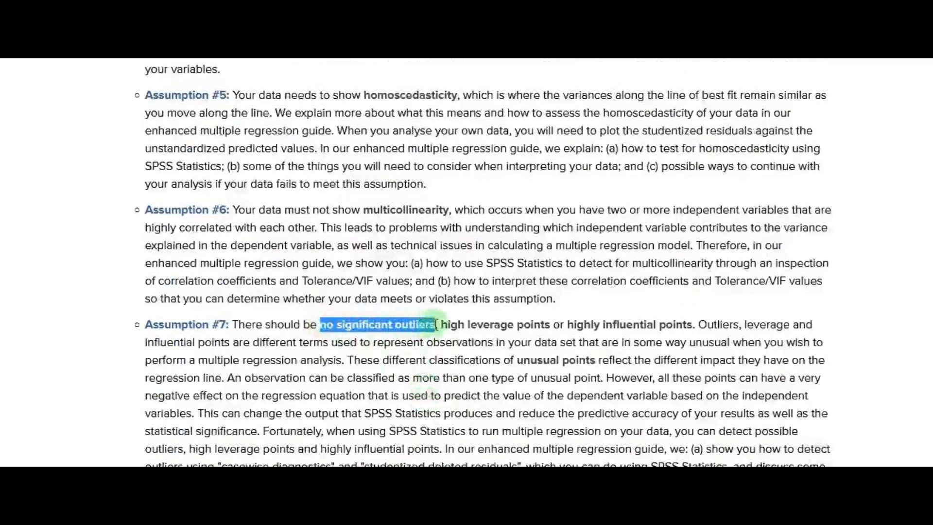
pyautogui.click(413, 366)
pyautogui.scroll(-5, 414, 367)
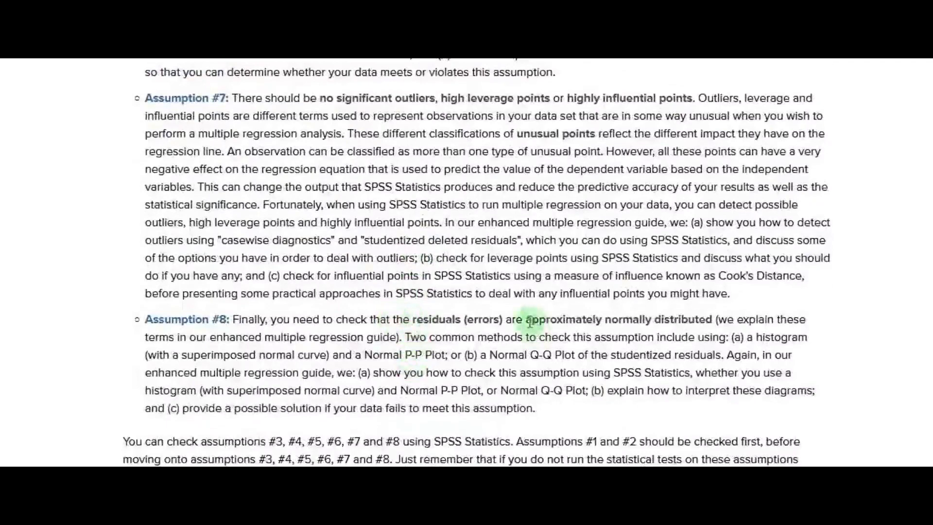
pyautogui.moveTo(527, 321); pyautogui.dragTo(714, 319)
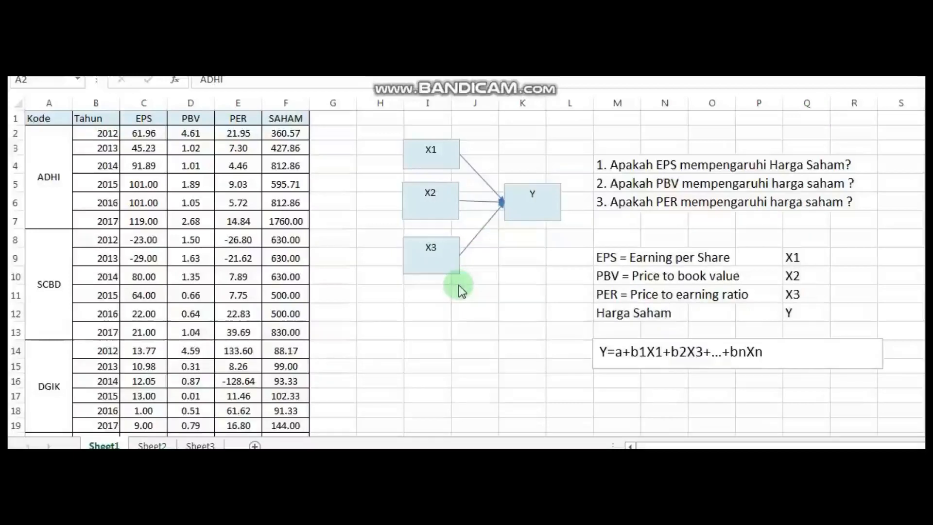
# Switch to the Excel stock data on Sheet1 and review the EPS, PBV, PER and SAHAM column headers.
pyautogui.click(147, 117)
pyautogui.moveTo(176, 116); pyautogui.dragTo(237, 118)
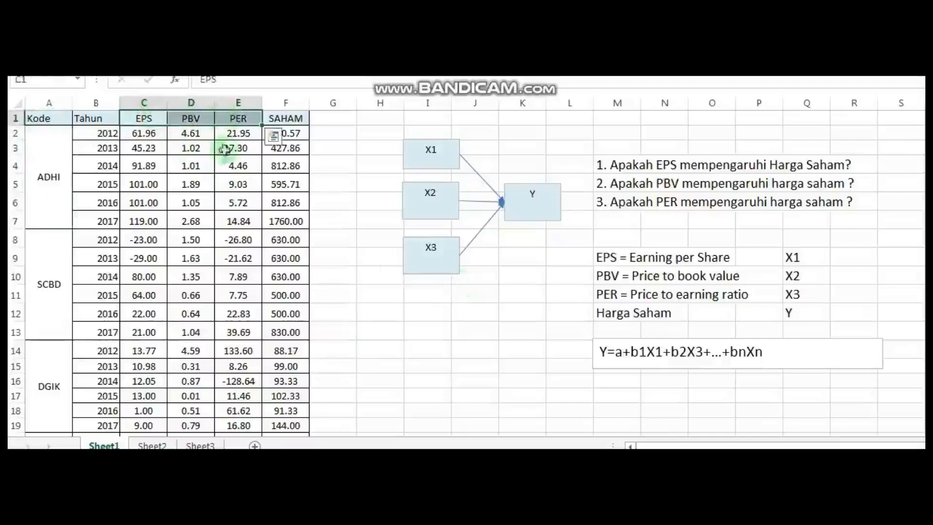
pyautogui.click(198, 121)
pyautogui.click(247, 118)
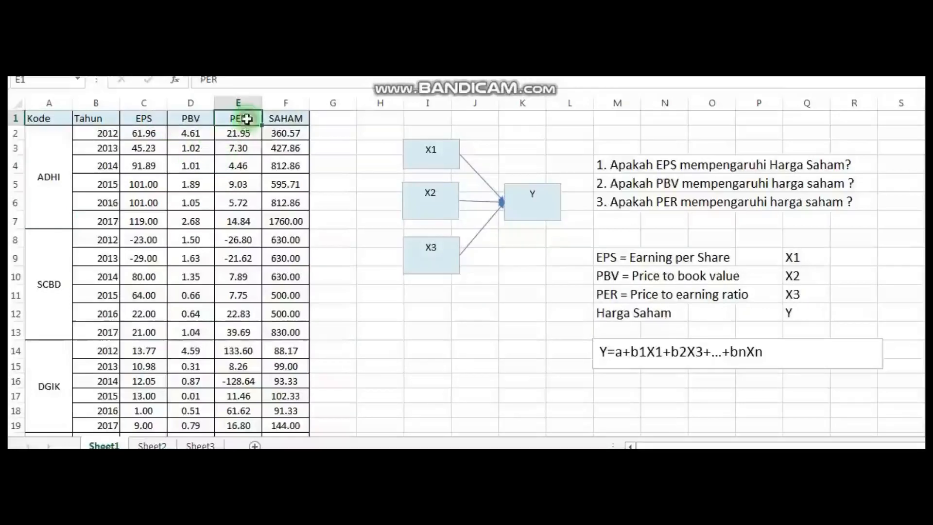
pyautogui.click(285, 119)
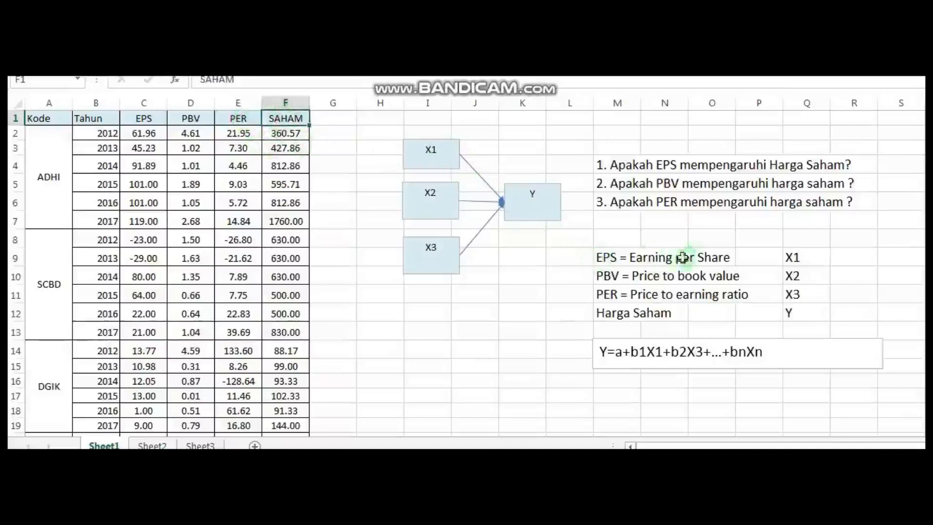
# Review how EPS, PBV, PER and Harga Saham are assigned to X1, X2, X3 and Y in the variable legend.
pyautogui.click(789, 260)
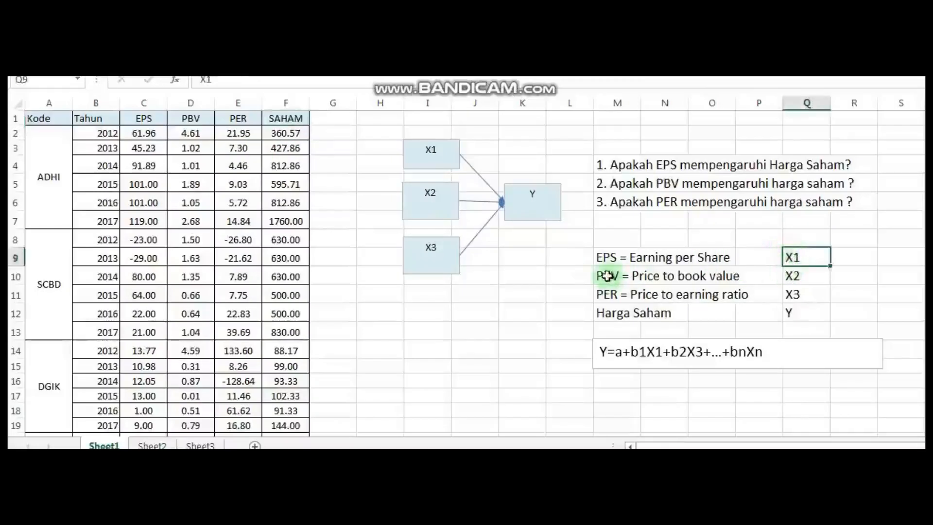
pyautogui.click(797, 273)
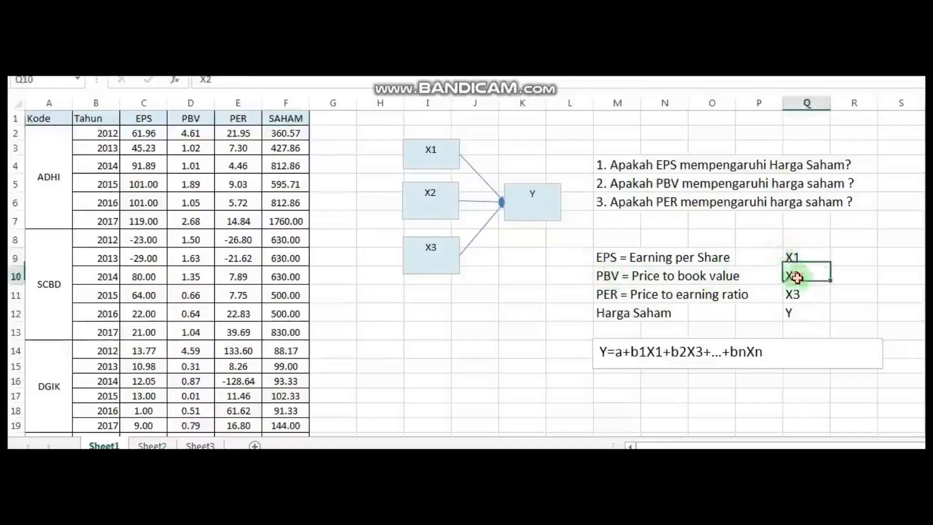
pyautogui.click(631, 297)
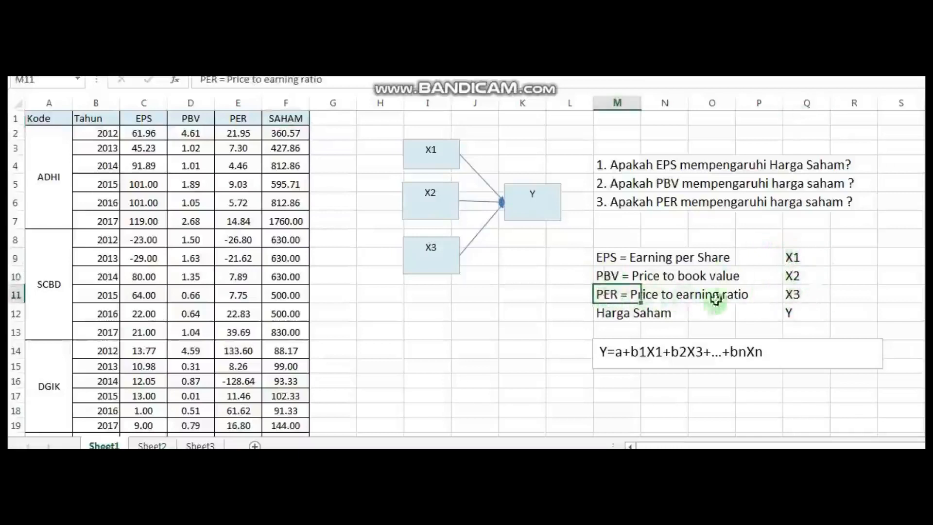
pyautogui.click(802, 294)
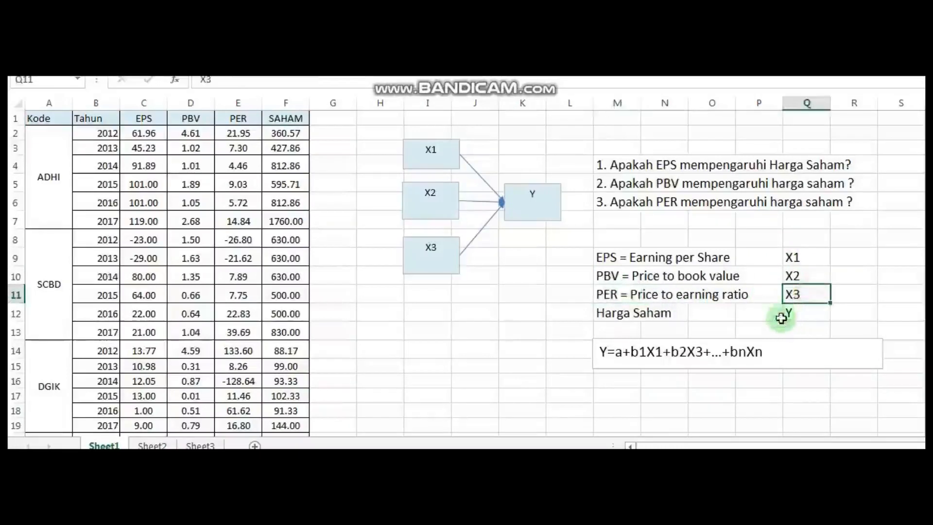
pyautogui.click(613, 316)
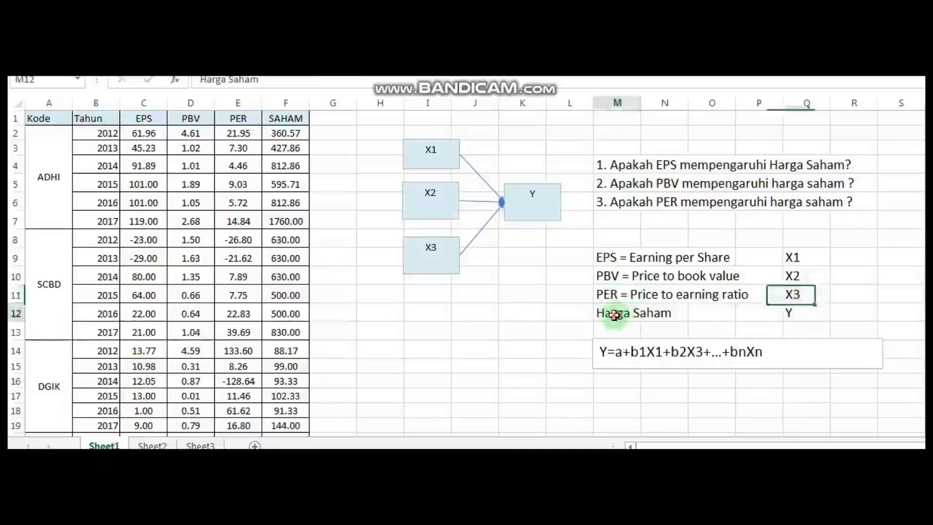
pyautogui.click(792, 313)
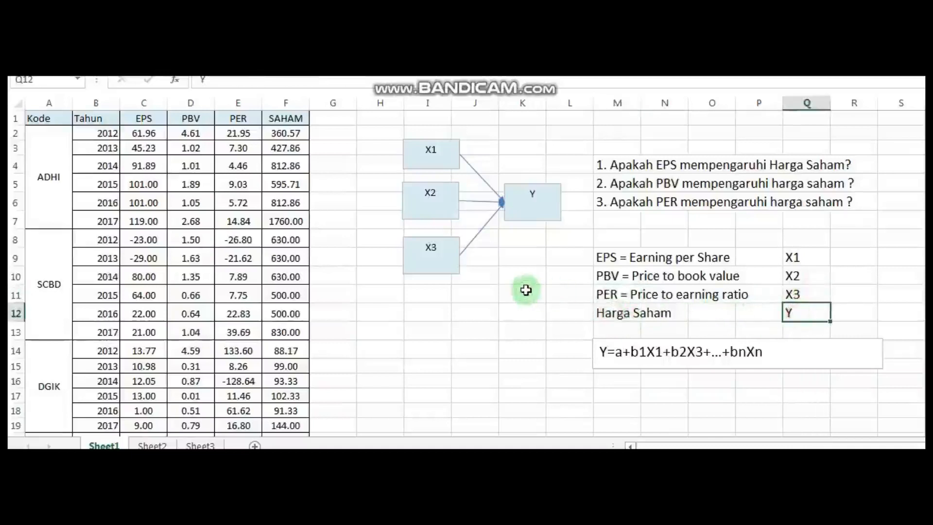
# Review the company codes in the Kode column, starting with ADHI and SCBD and continuing down the data table.
pyautogui.click(51, 167)
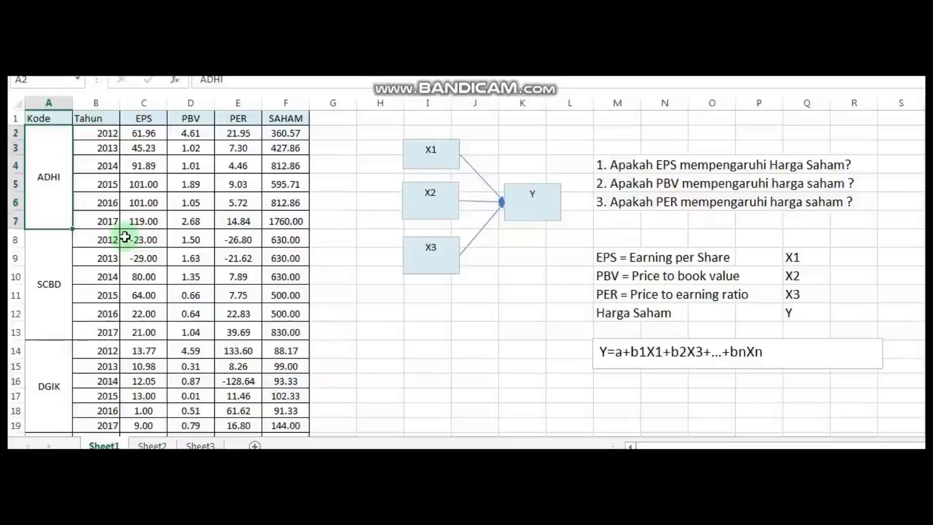
pyautogui.click(62, 254)
pyautogui.click(61, 205)
pyautogui.click(58, 290)
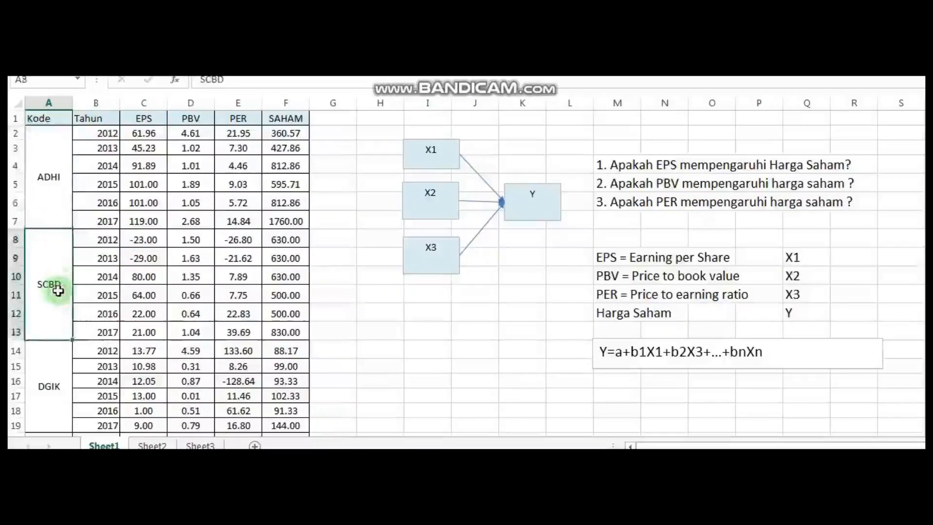
pyautogui.scroll(-13, 58, 290)
pyautogui.scroll(13, 59, 290)
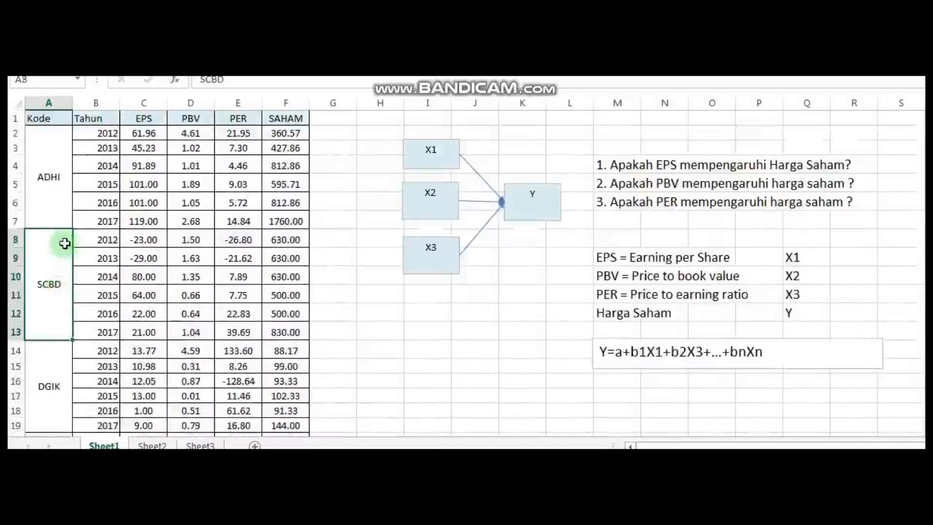
pyautogui.scroll(-1, 65, 243)
pyautogui.scroll(1, 53, 188)
pyautogui.click(54, 188)
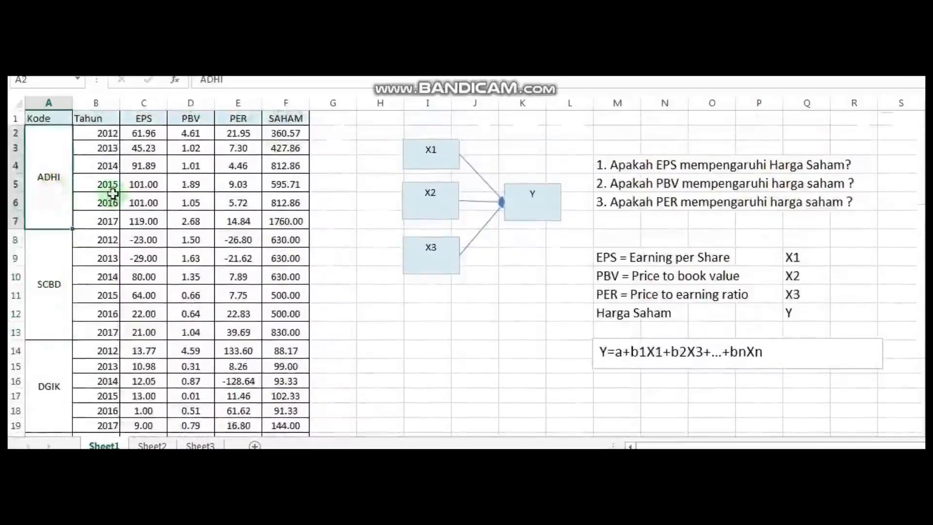
# Examine the Tahun entries from 2012 to 2017 that belong to ADHI.
pyautogui.click(106, 133)
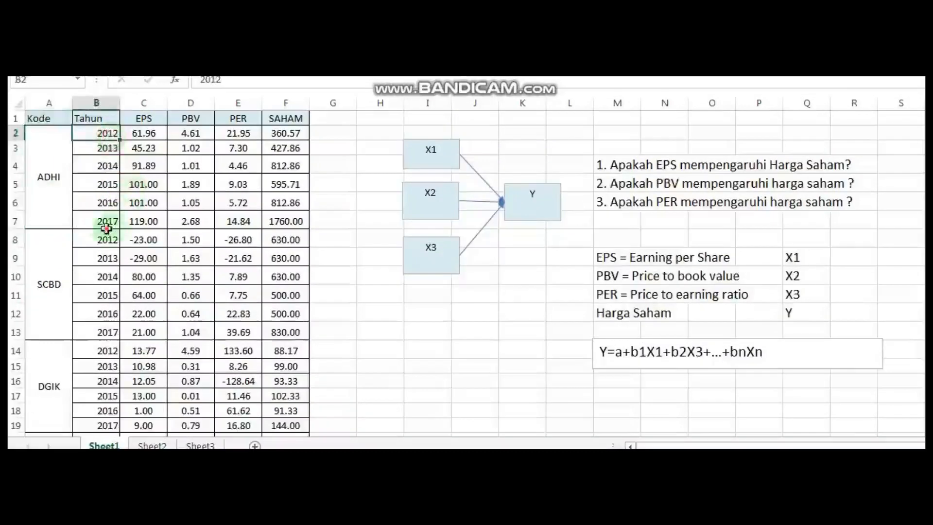
pyautogui.click(106, 221)
pyautogui.moveTo(108, 136); pyautogui.dragTo(108, 226)
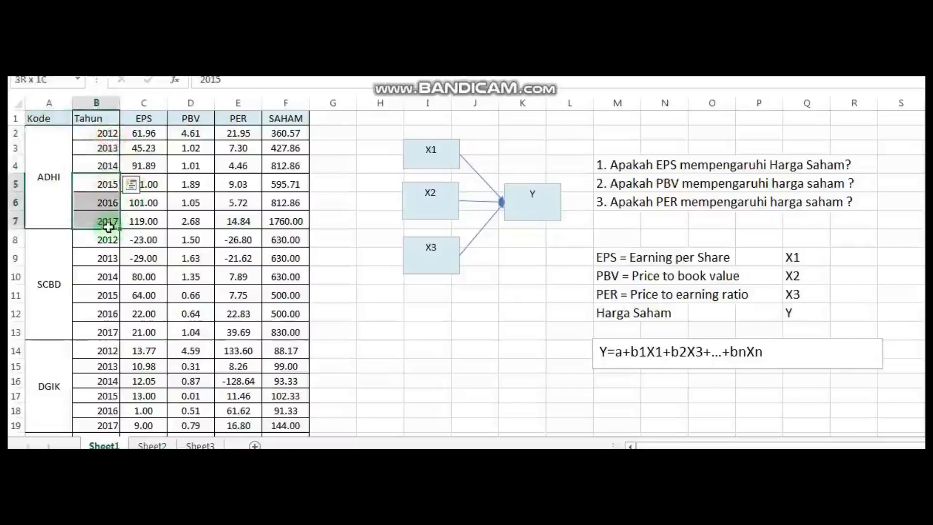
pyautogui.click(325, 256)
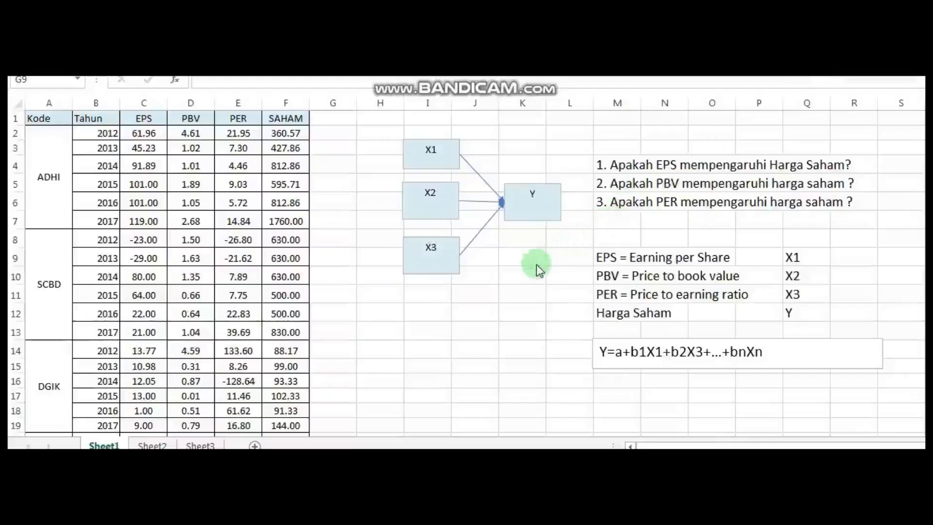
# Read the three research questions on whether EPS, PBV and PER influence Harga Saham.
pyautogui.click(607, 163)
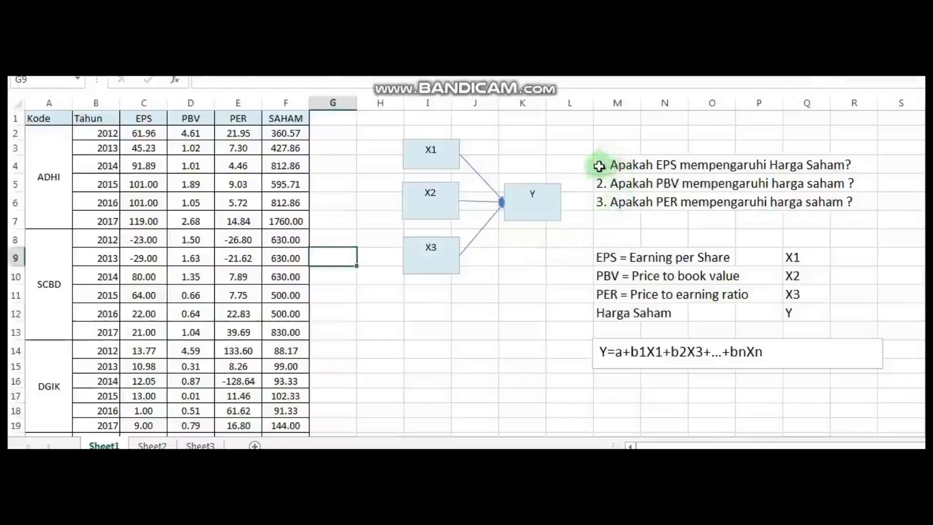
pyautogui.click(598, 168)
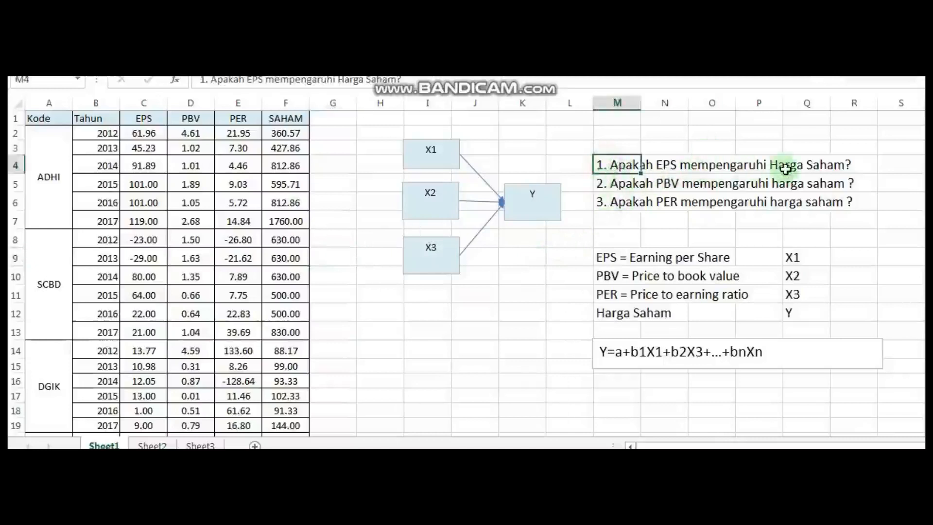
pyautogui.click(601, 186)
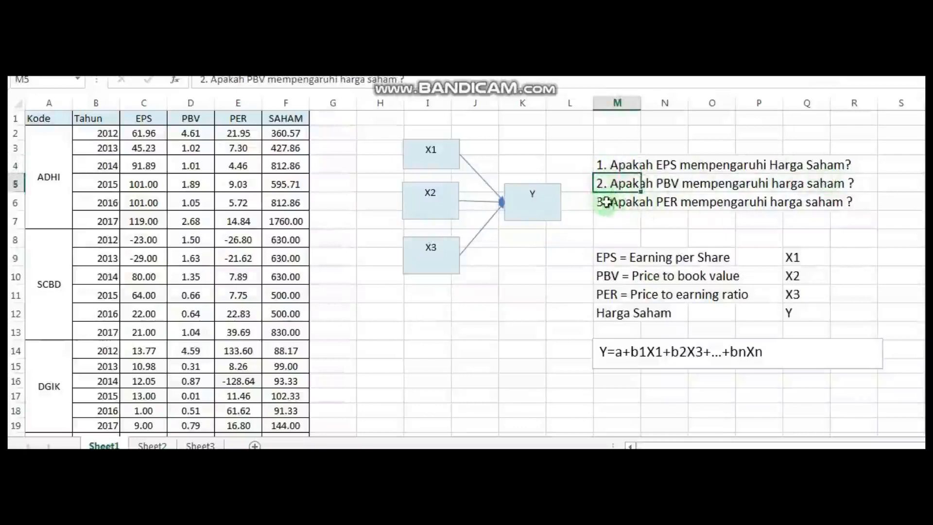
pyautogui.click(605, 202)
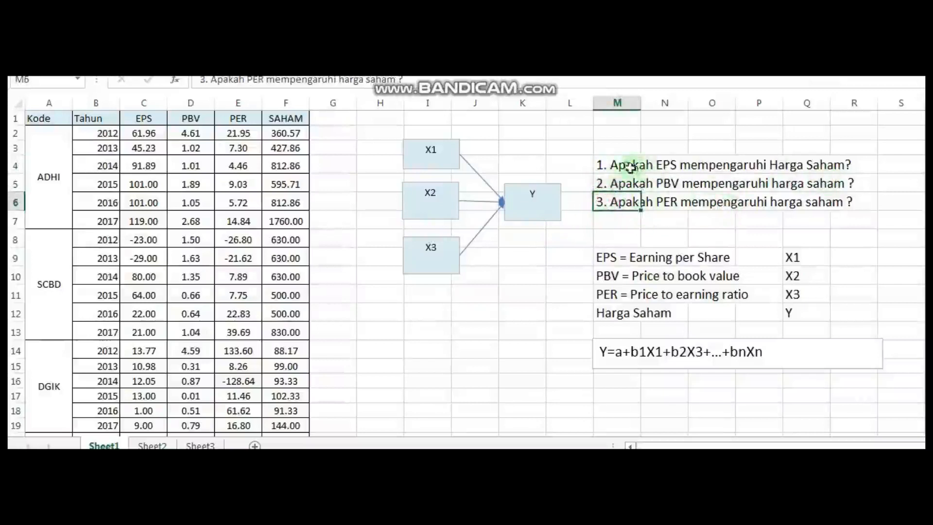
pyautogui.moveTo(605, 166); pyautogui.dragTo(607, 202)
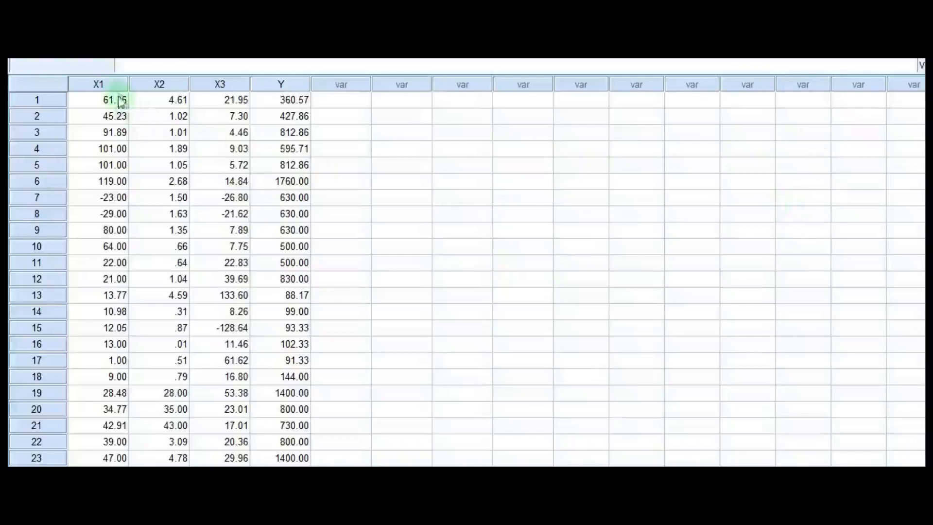
# Switch to the SPSS dataset and review the data columns X1, X2, X3 and Y.
pyautogui.moveTo(120, 89); pyautogui.dragTo(231, 93)
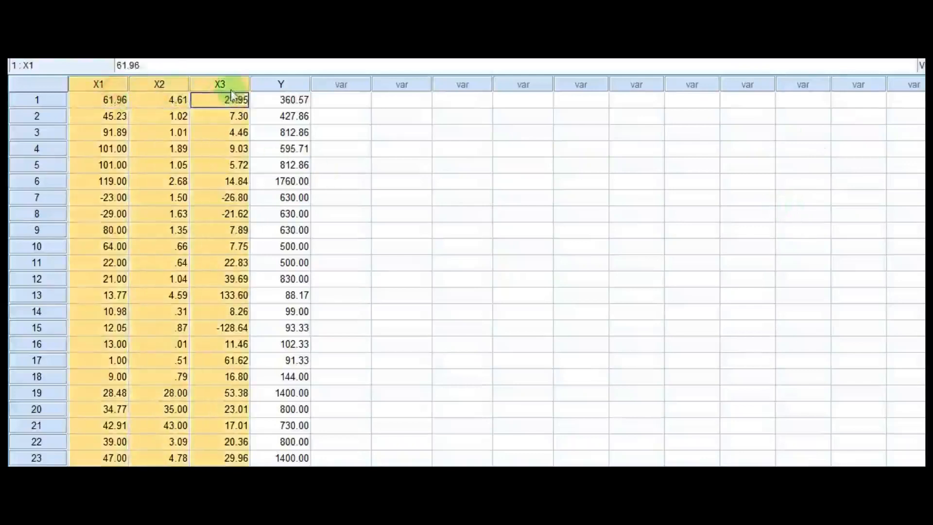
pyautogui.click(268, 89)
pyautogui.click(95, 94)
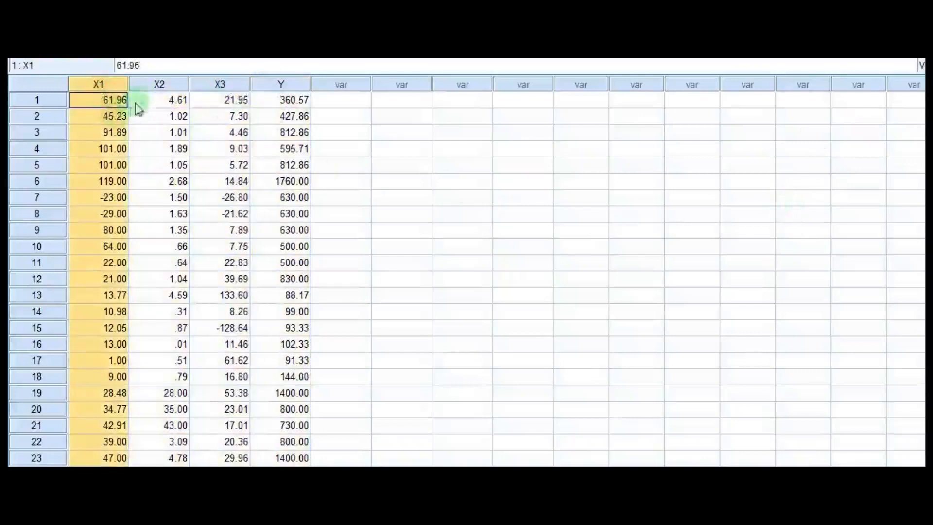
pyautogui.click(223, 84)
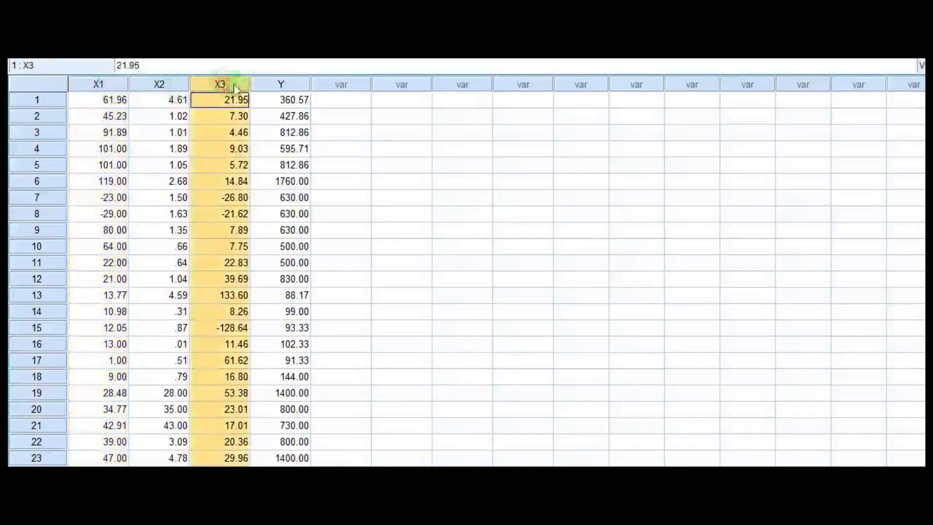
pyautogui.click(283, 85)
# Show the variable definitions and check the names X1, X2, X3 and Y against the labels EPS, PBV, PER and SAHAM.
pyautogui.click(123, 478)
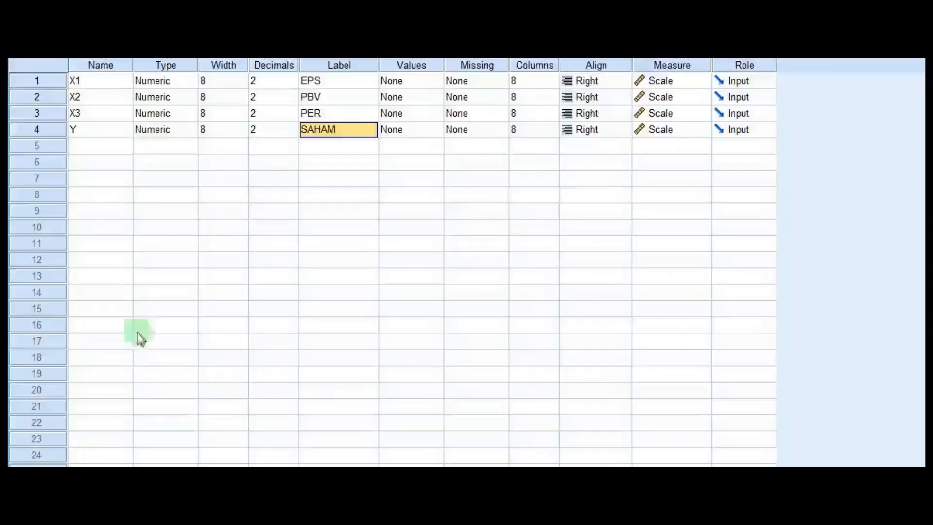
pyautogui.click(93, 84)
pyautogui.click(326, 83)
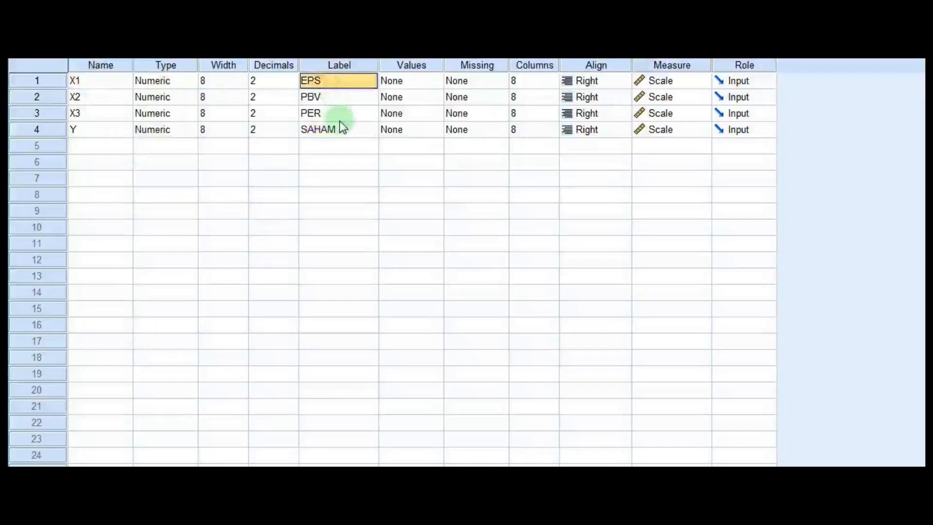
pyautogui.click(100, 98)
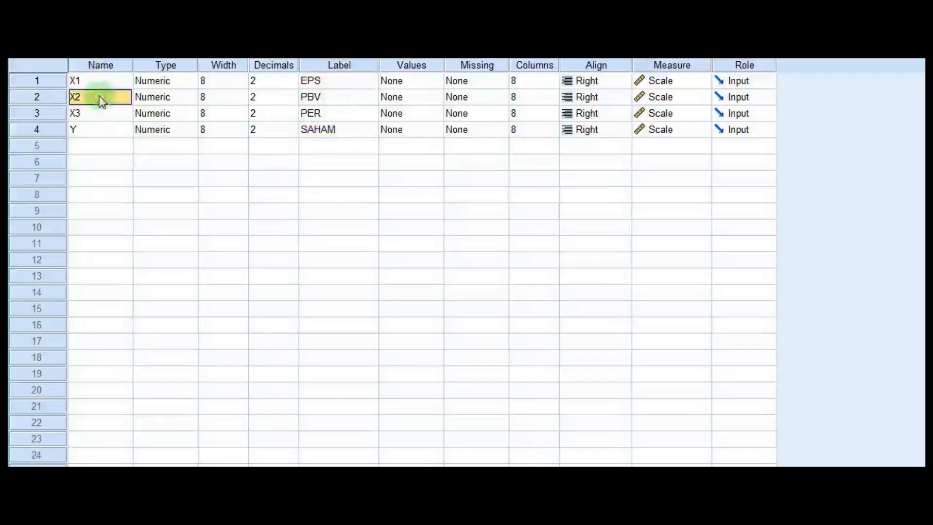
pyautogui.click(313, 97)
pyautogui.click(87, 117)
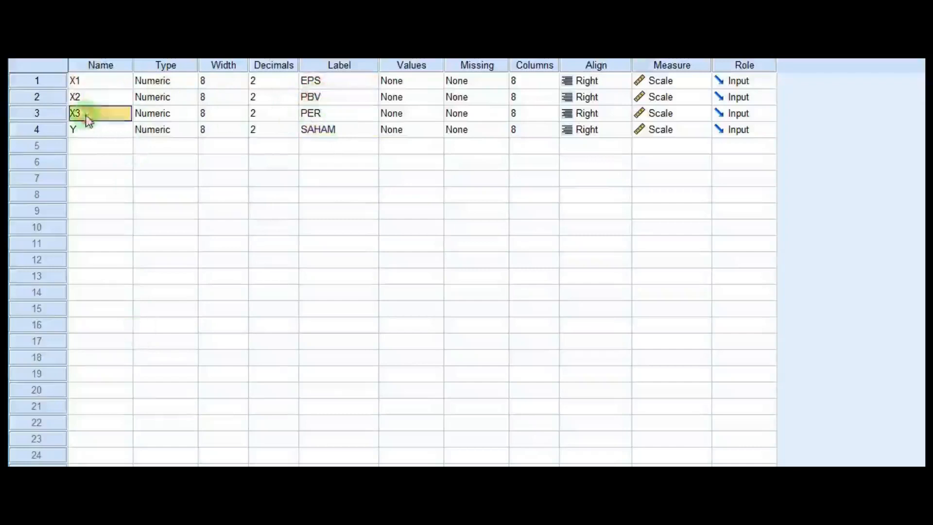
pyautogui.click(332, 114)
pyautogui.click(91, 135)
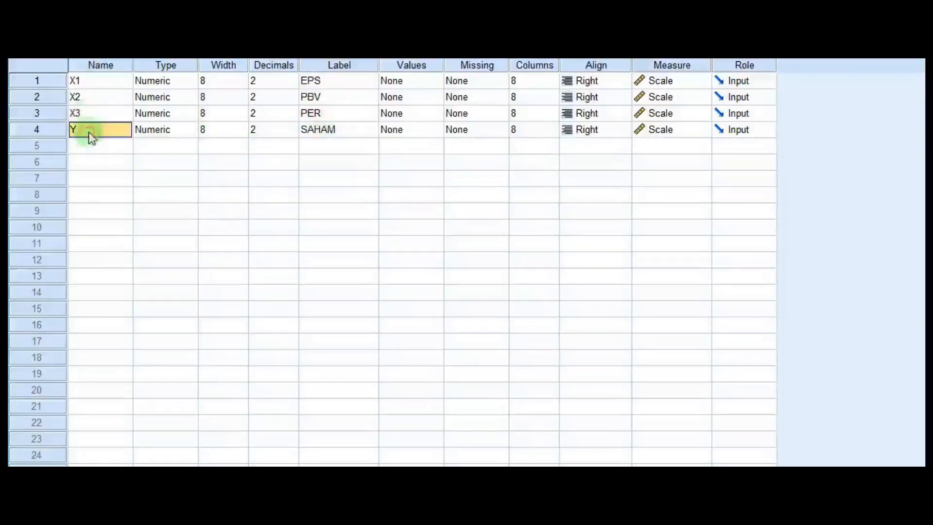
pyautogui.click(326, 135)
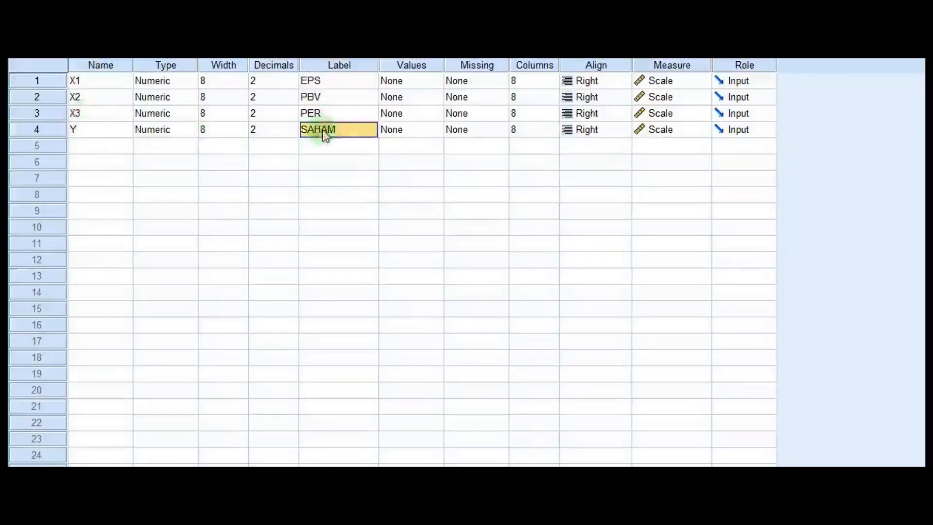
# Set the measurement level of X1 to Scale and return to the data values.
pyautogui.click(680, 83)
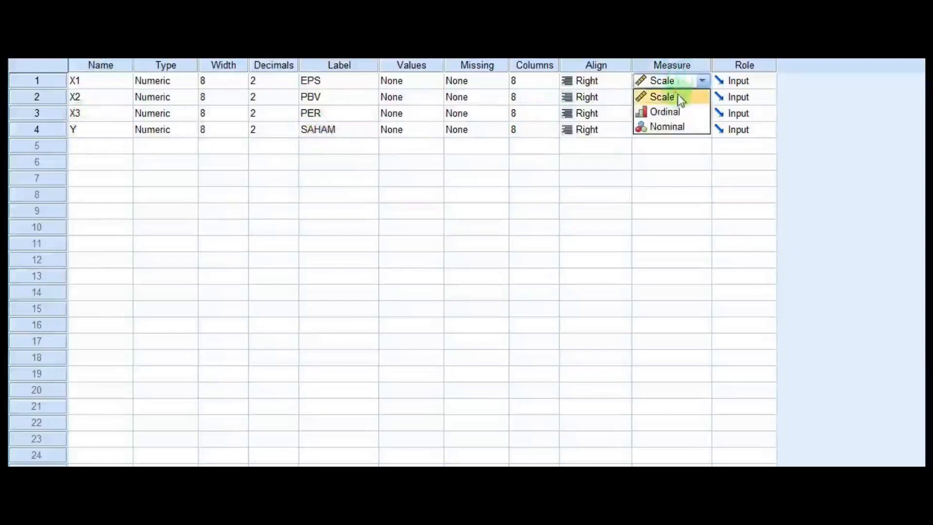
pyautogui.click(672, 98)
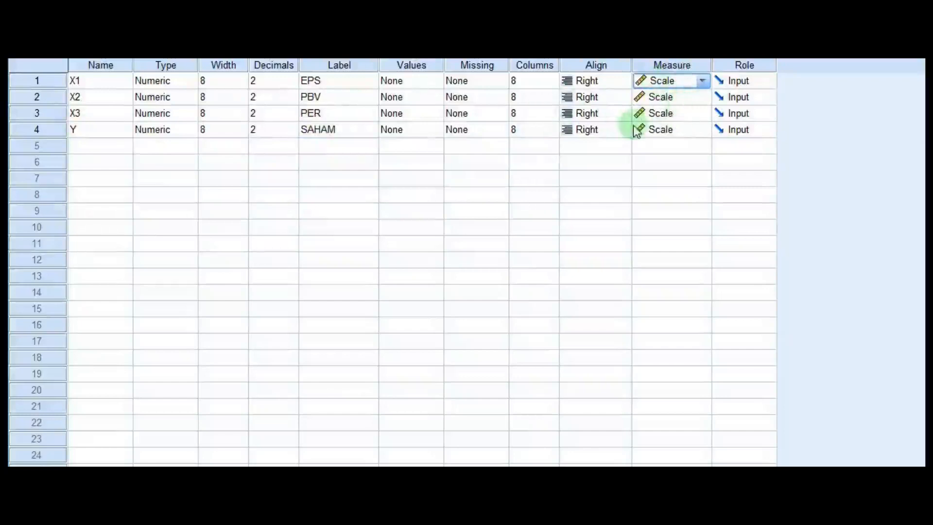
pyautogui.click(42, 478)
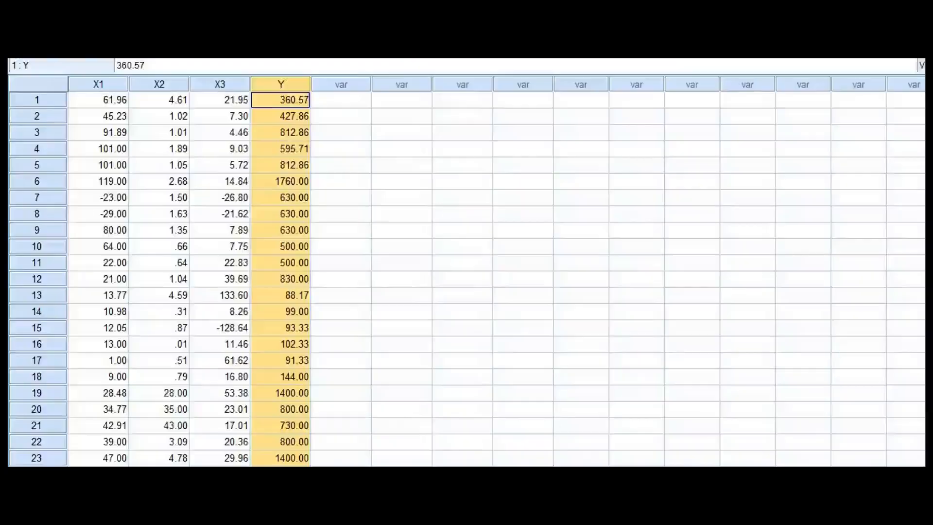
# Start a Linear Regression analysis and assign SAHAM [Y] as the dependent variable.
pyautogui.click(221, 132)
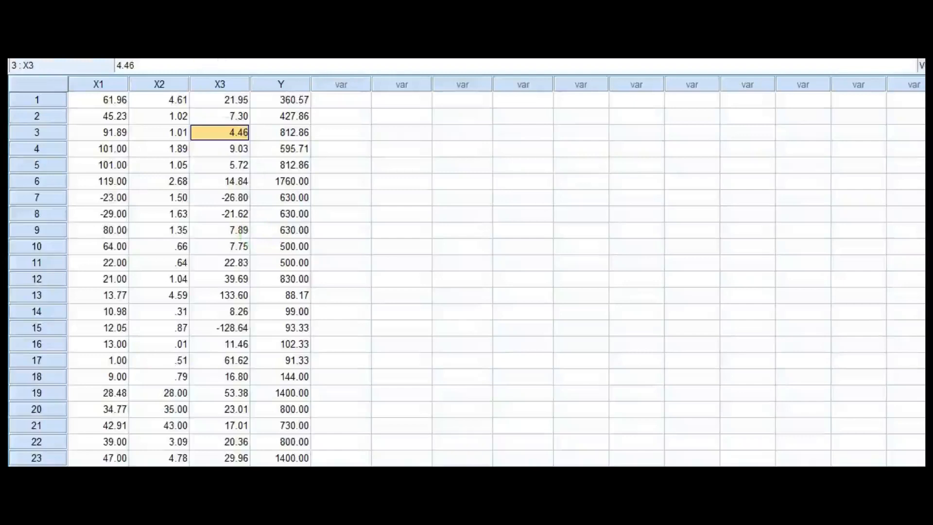
pyautogui.click(211, 19)
pyautogui.moveTo(270, 176)
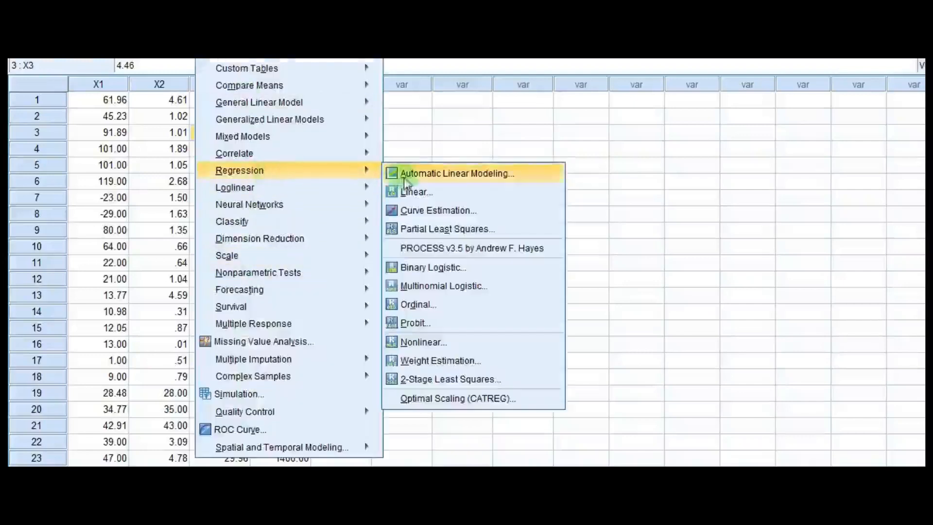
pyautogui.click(411, 193)
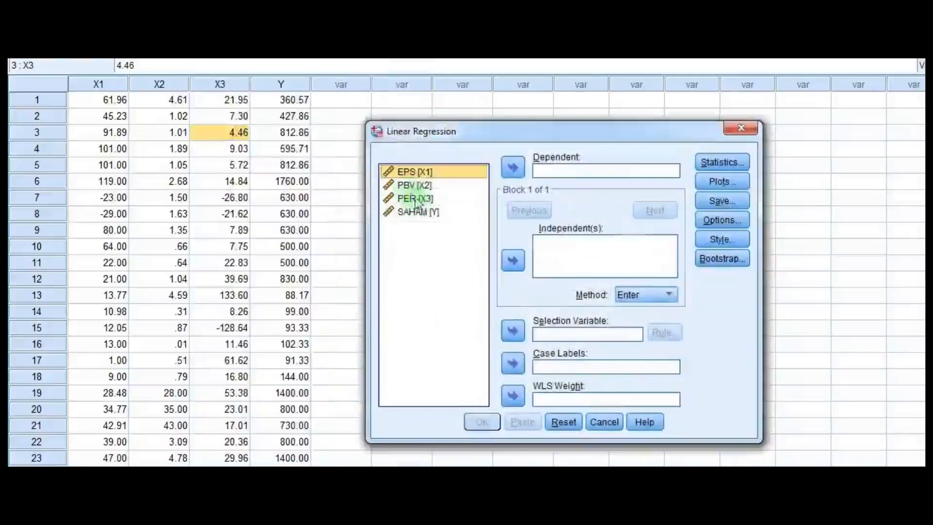
pyautogui.click(417, 211)
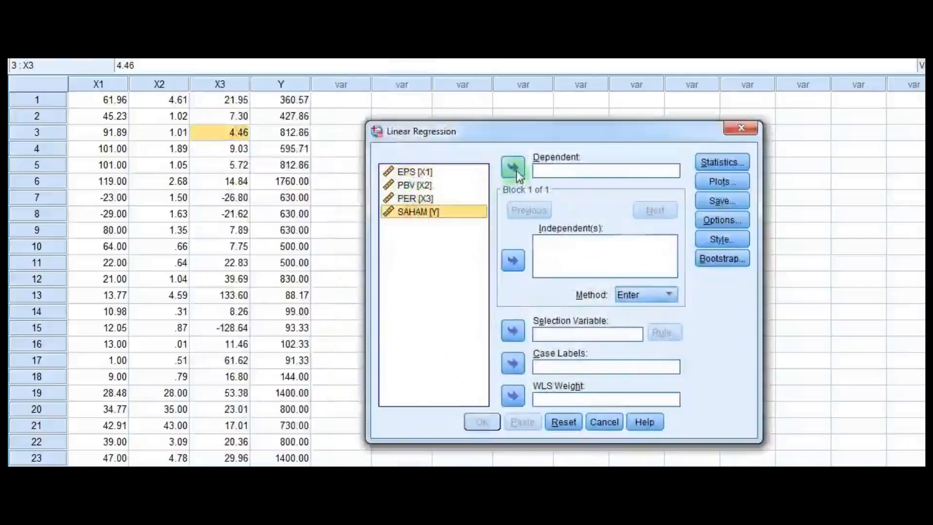
pyautogui.click(514, 170)
# Add EPS [X1], PBV [X2] and PER [X3] as the independent variables of the regression.
pyautogui.click(421, 173)
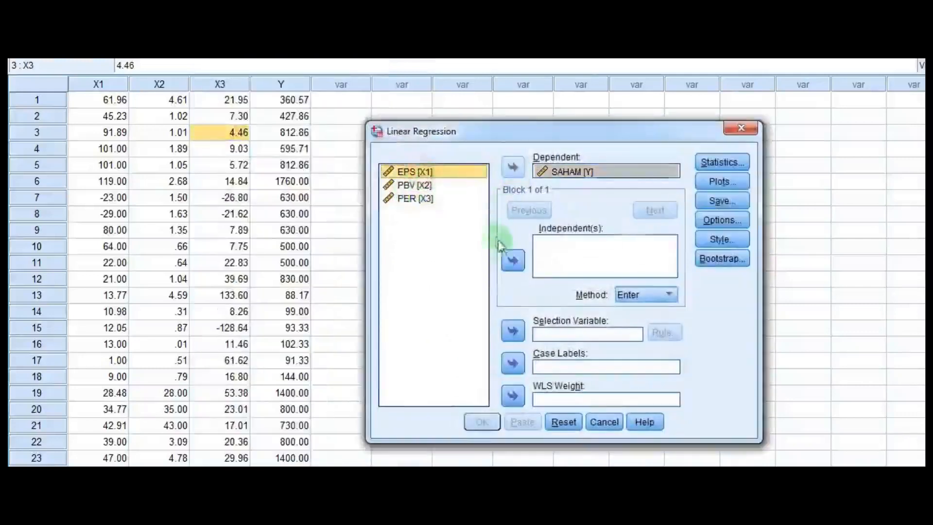
pyautogui.click(512, 260)
pyautogui.click(423, 185)
pyautogui.click(513, 257)
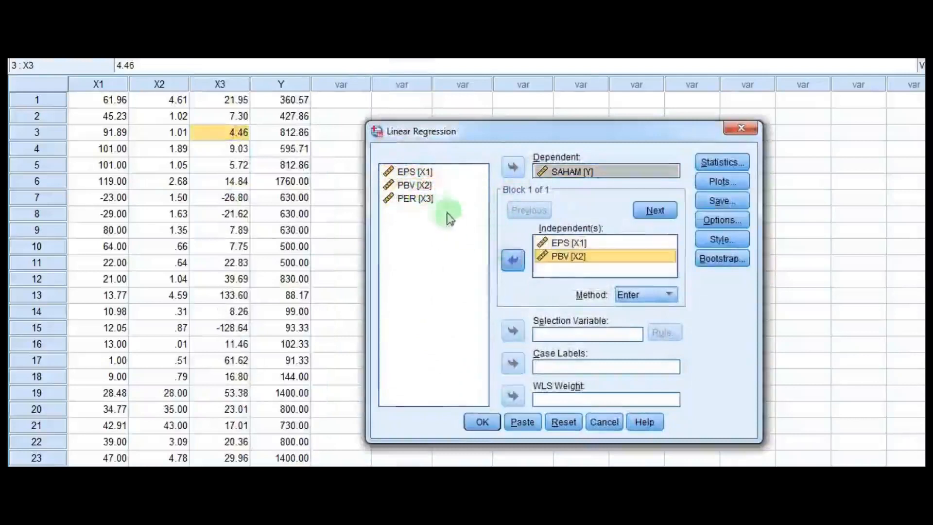
pyautogui.click(422, 198)
pyautogui.click(510, 264)
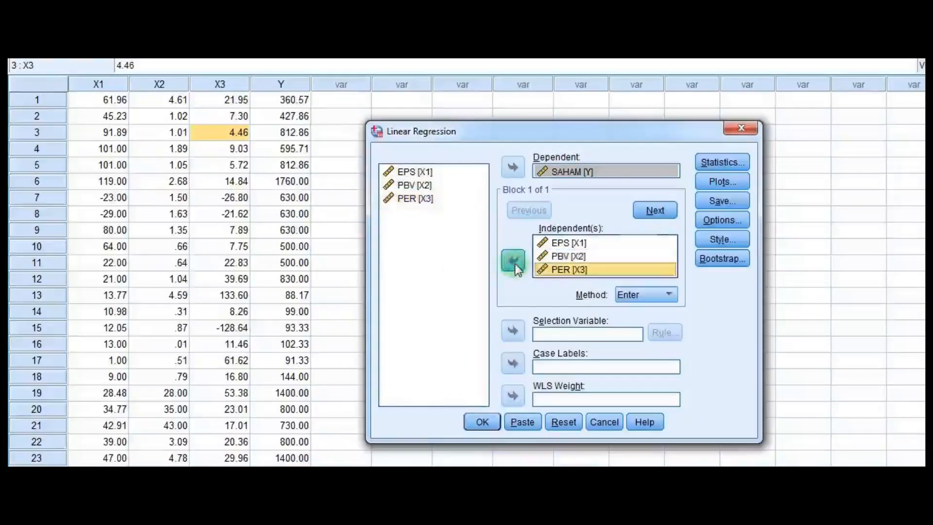
# Configure the regression statistics with Estimates, Model fit, Collinearity diagnostics and Durbin-Watson.
pyautogui.click(727, 165)
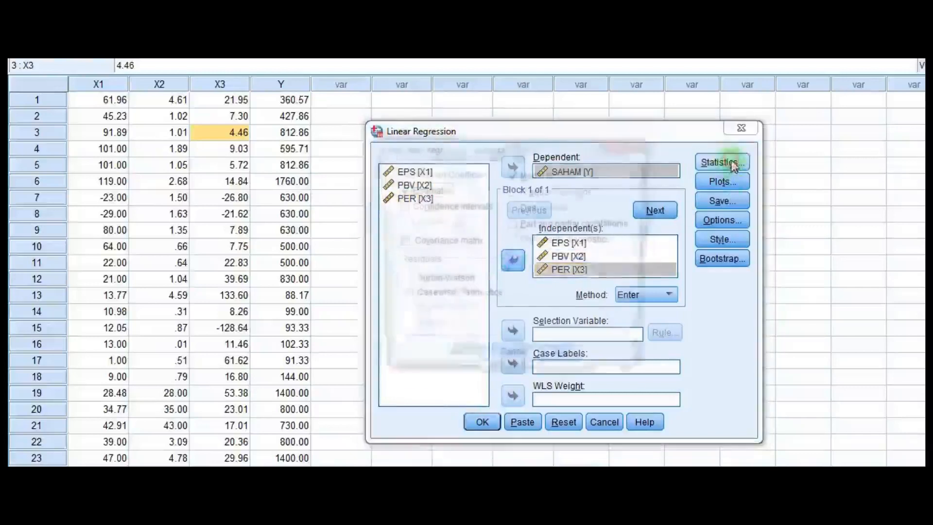
pyautogui.click(534, 246)
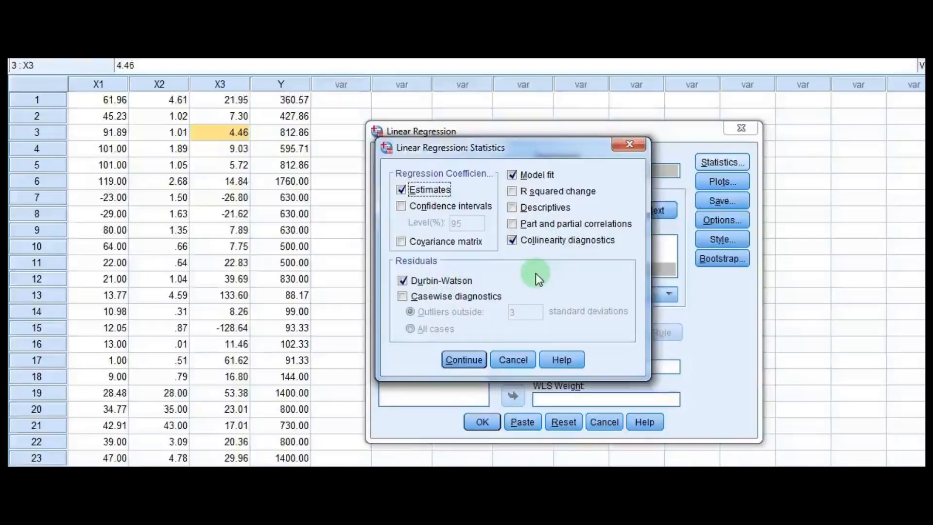
pyautogui.click(464, 360)
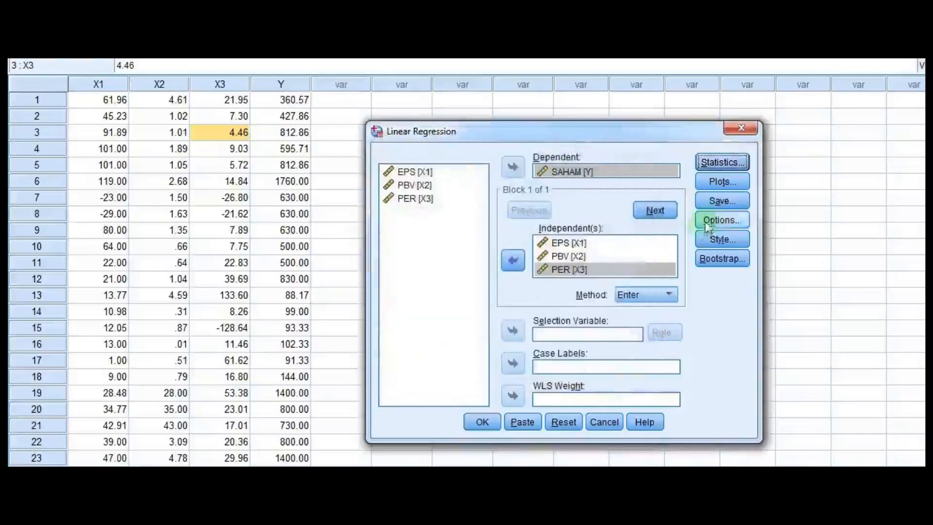
# Set the regression plots to *SRESID on Y against *ZPRED on X, with the Histogram and Normal probability plot included.
pyautogui.click(723, 183)
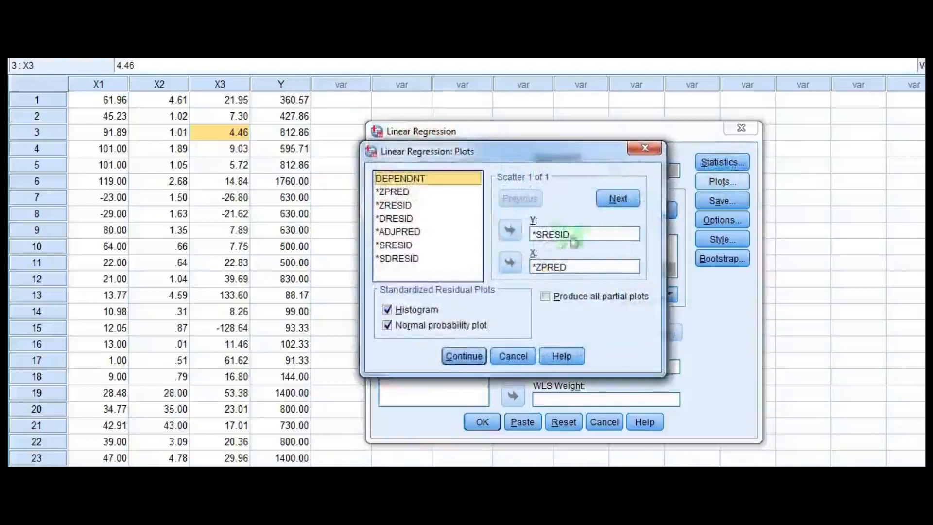
pyautogui.click(569, 238)
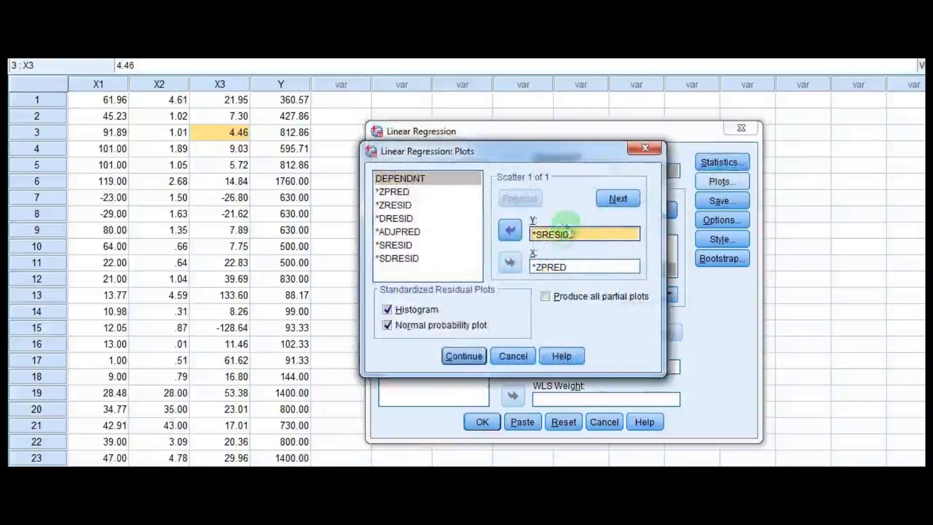
pyautogui.click(554, 265)
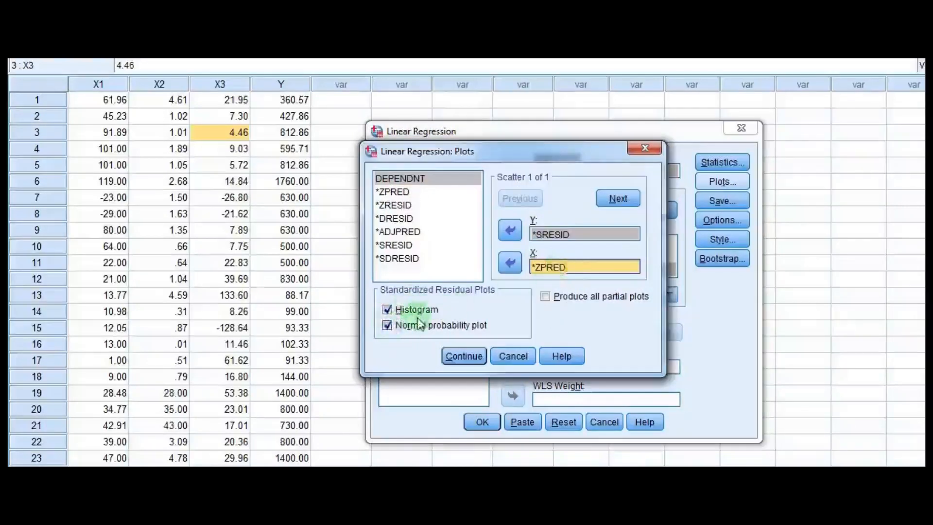
pyautogui.click(463, 355)
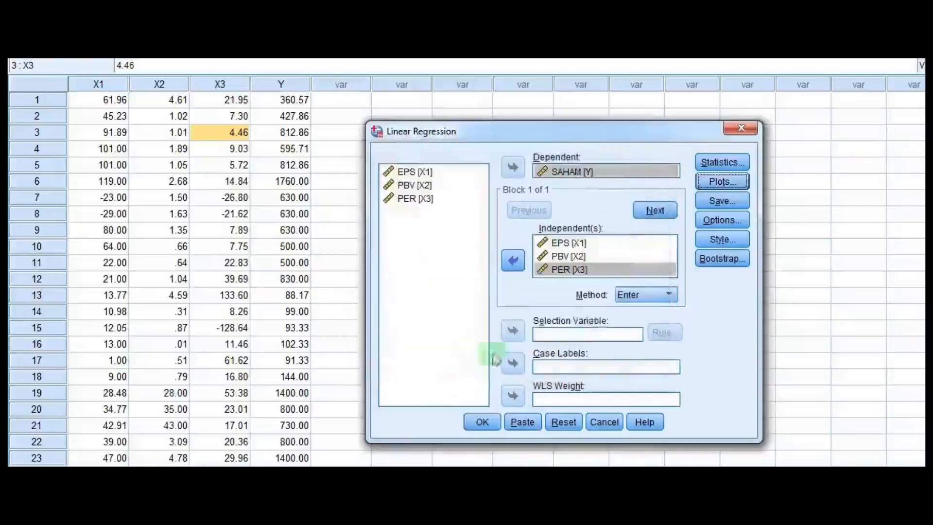
# Save the unstandardized residuals as a new variable and run the linear regression.
pyautogui.click(721, 200)
pyautogui.click(564, 90)
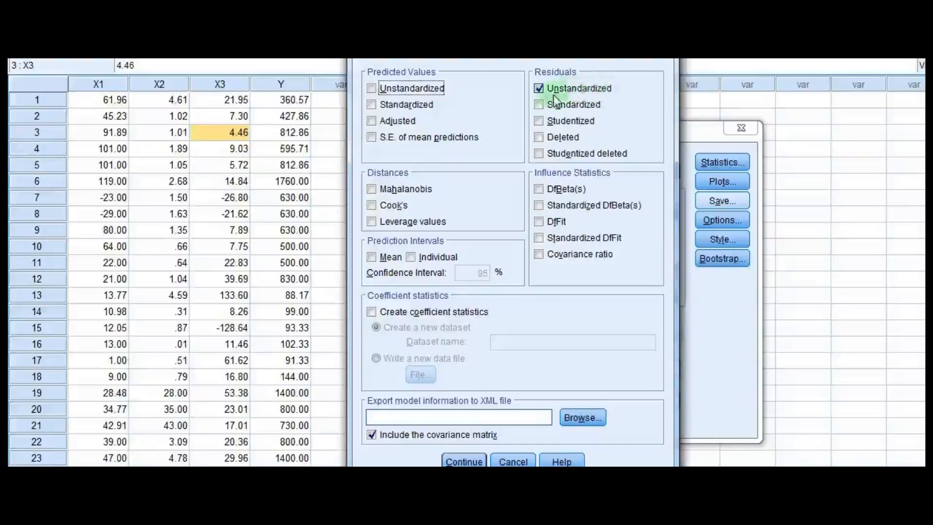
pyautogui.click(462, 461)
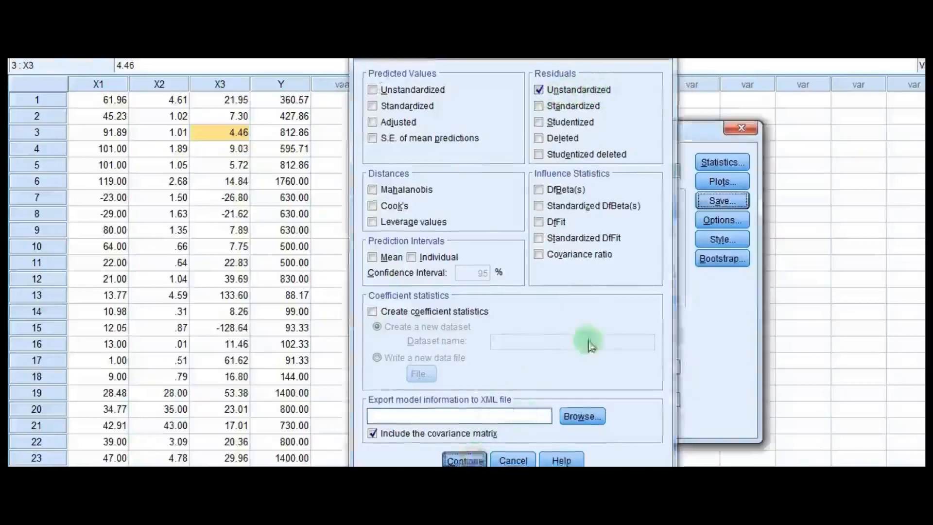
pyautogui.click(481, 421)
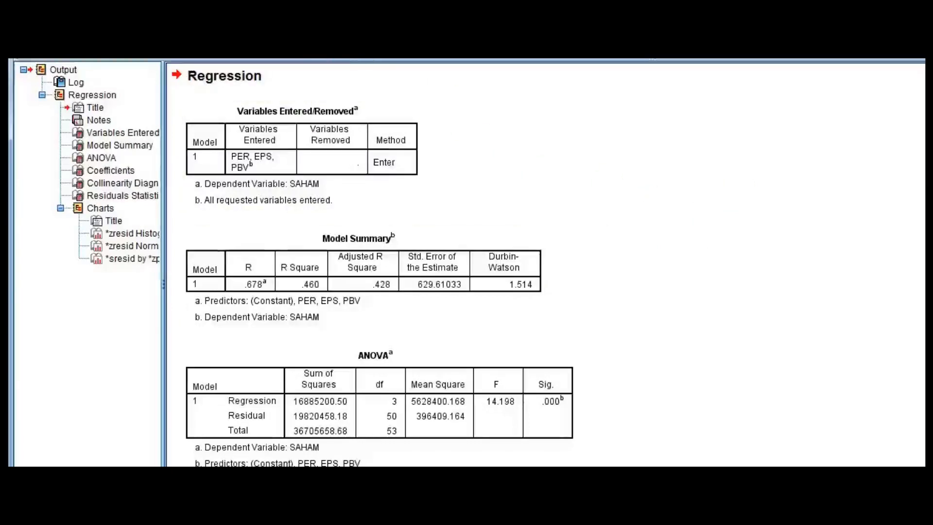
# Start a Compare Means analysis with SAHAM [Y] as dependent and EPS [X1], PBV [X2] and PER [X3] as independent variables.
pyautogui.click(302, 23)
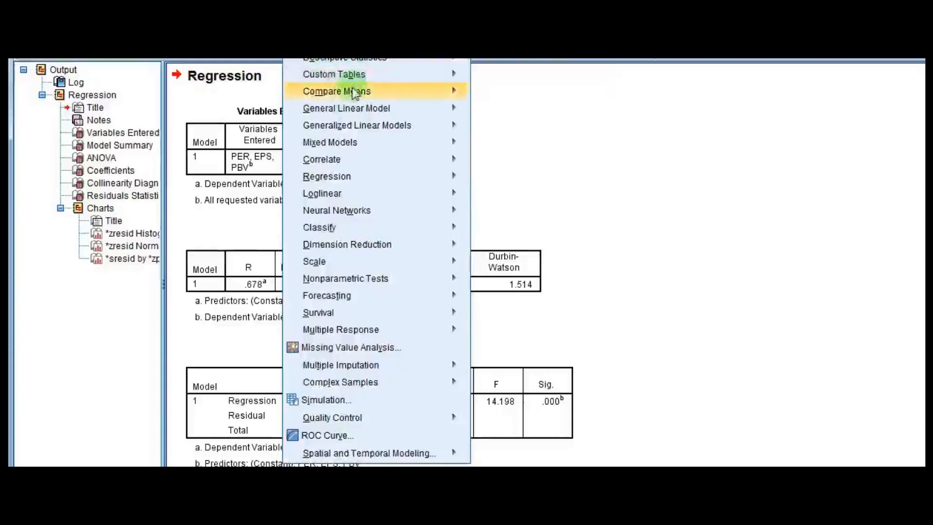
pyautogui.moveTo(357, 94)
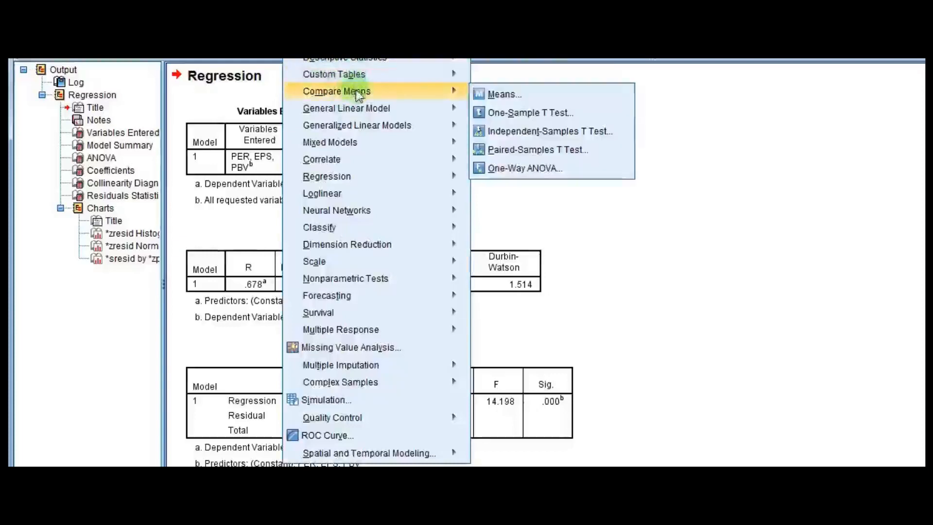
pyautogui.click(529, 98)
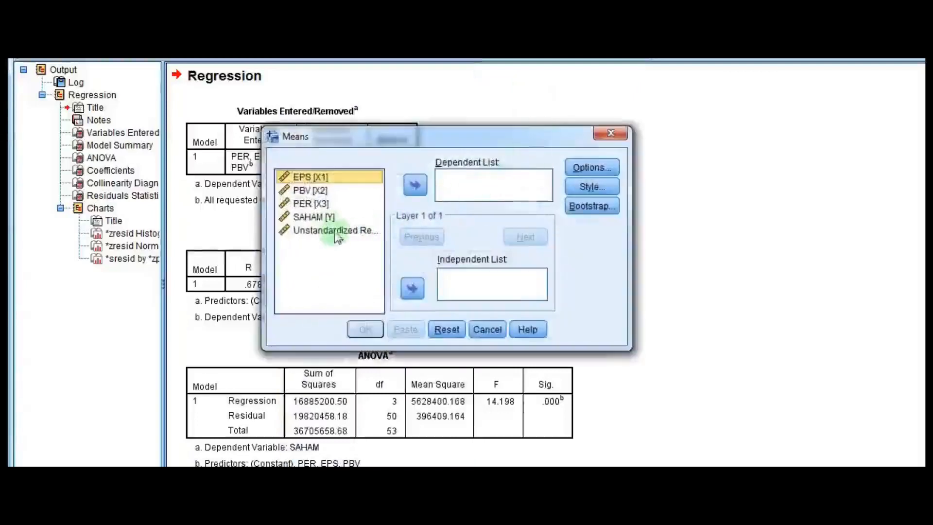
pyautogui.click(324, 222)
pyautogui.click(414, 185)
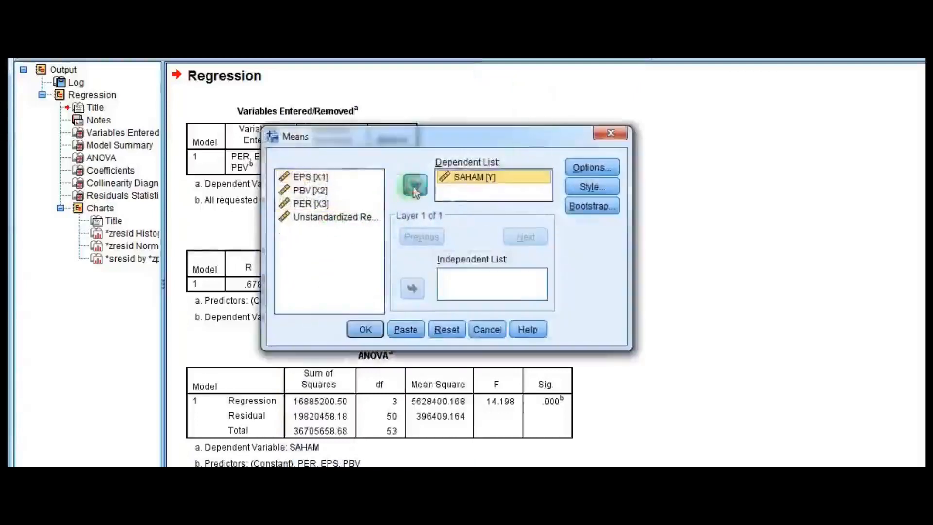
pyautogui.click(320, 179)
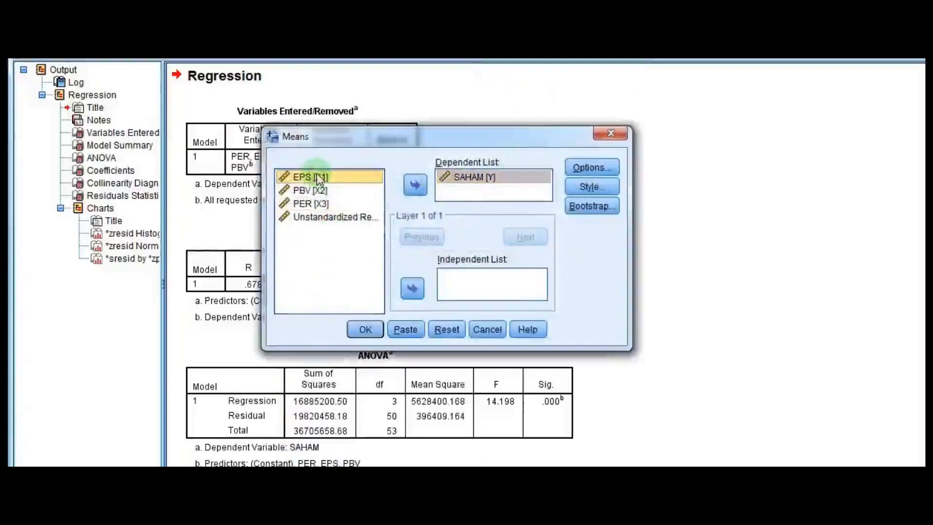
pyautogui.keyDown('shift'); pyautogui.click(322, 202); pyautogui.keyUp('shift')
pyautogui.click(412, 287)
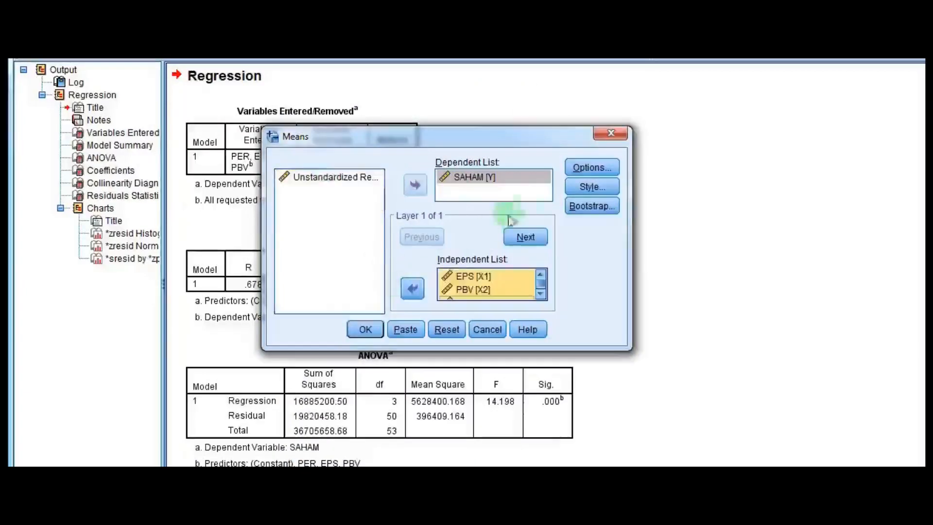
# Add the Anova table and eta and the Test for linearity to the Means analysis and run it.
pyautogui.click(590, 169)
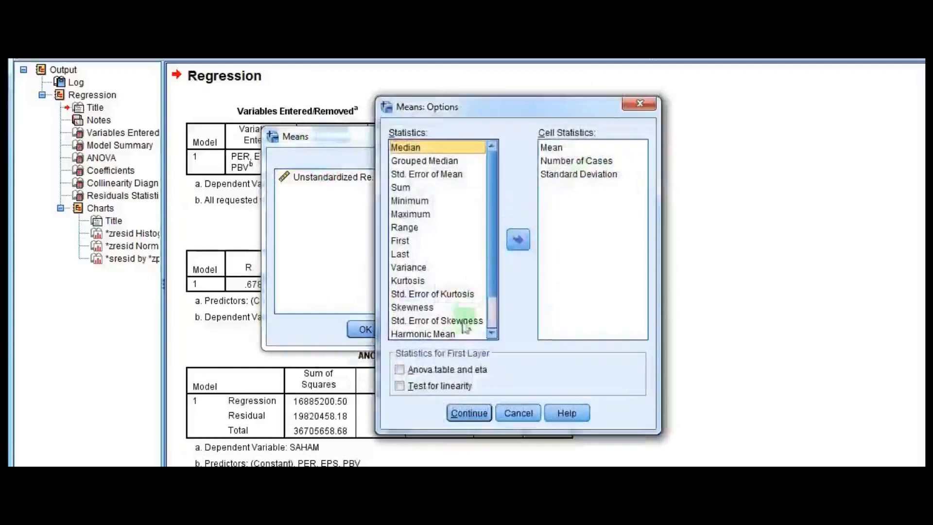
pyautogui.click(429, 370)
pyautogui.click(431, 387)
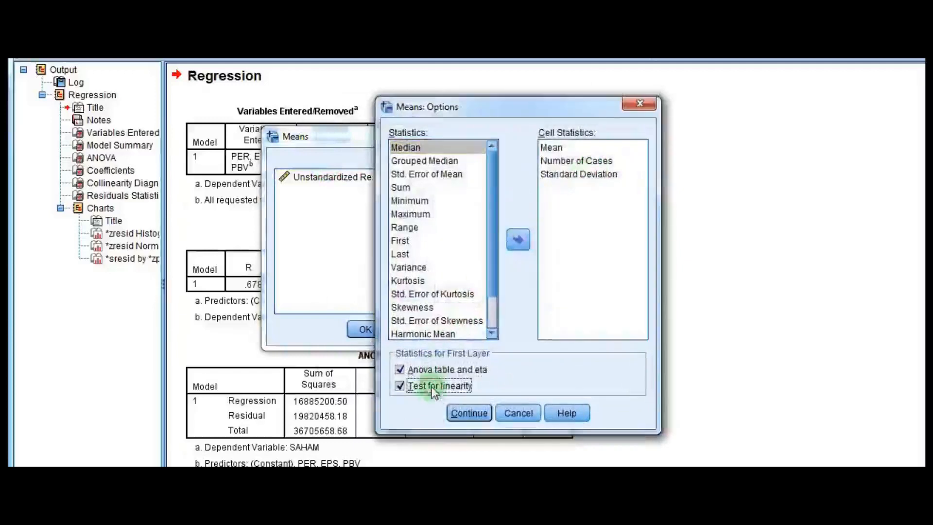
pyautogui.click(467, 413)
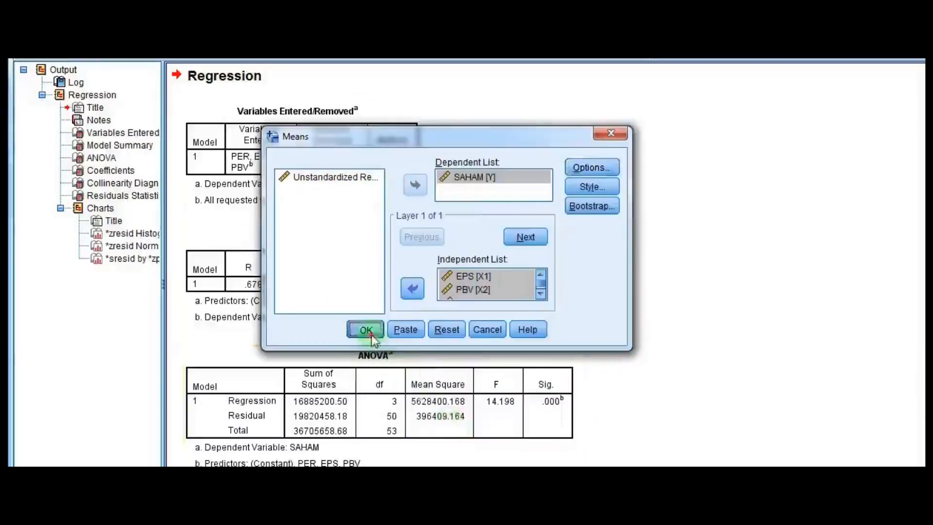
pyautogui.click(366, 330)
# Examine the Means output, reading the linearity results in the ANOVA tables of SAHAM against the independent variables.
pyautogui.scroll(-5, 649, 316)
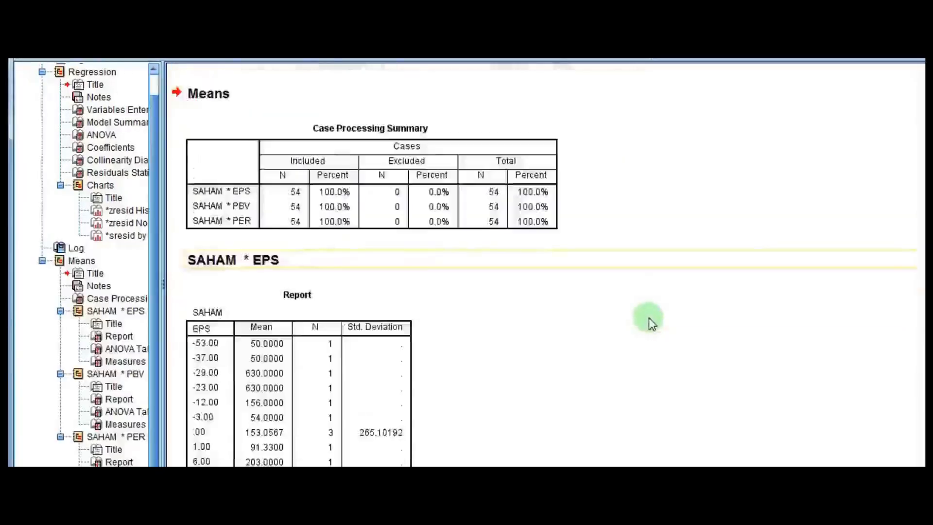
pyautogui.scroll(-10, 649, 316)
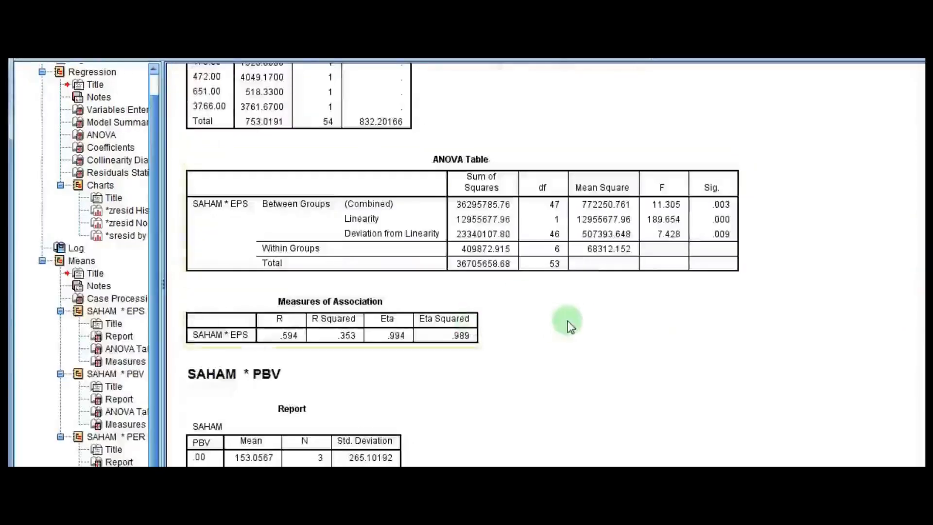
pyautogui.scroll(-15, 567, 320)
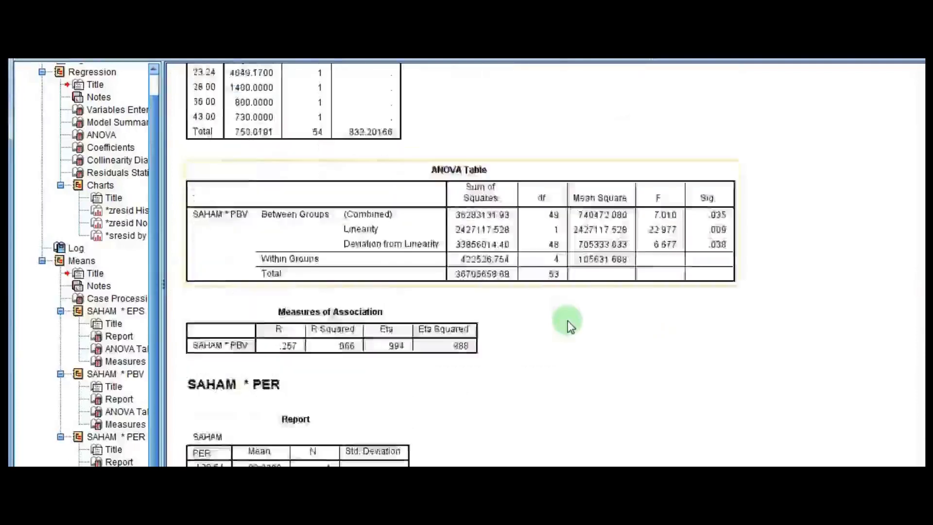
pyautogui.scroll(-5, 568, 320)
# Return to the regression output and examine the histogram and normal P-P plot of the standardized residuals.
pyautogui.click(70, 263)
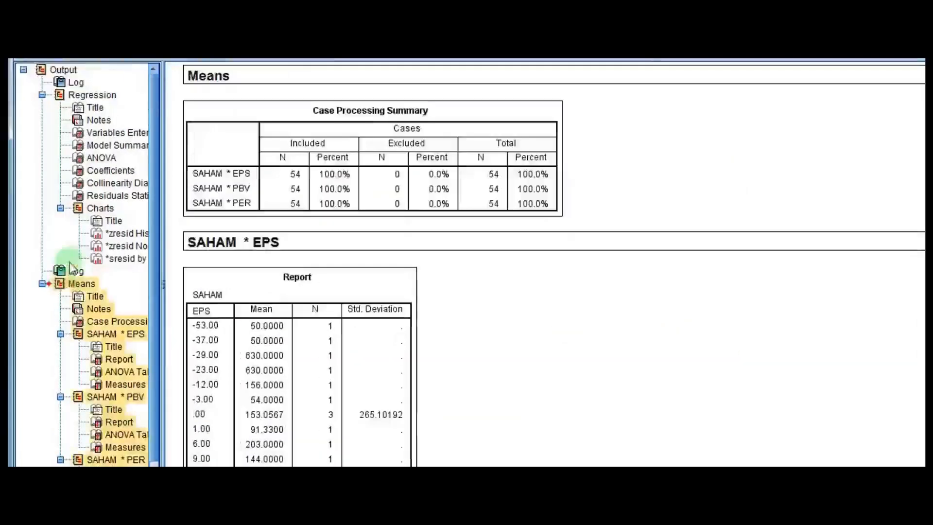
pyautogui.click(60, 96)
pyautogui.click(416, 244)
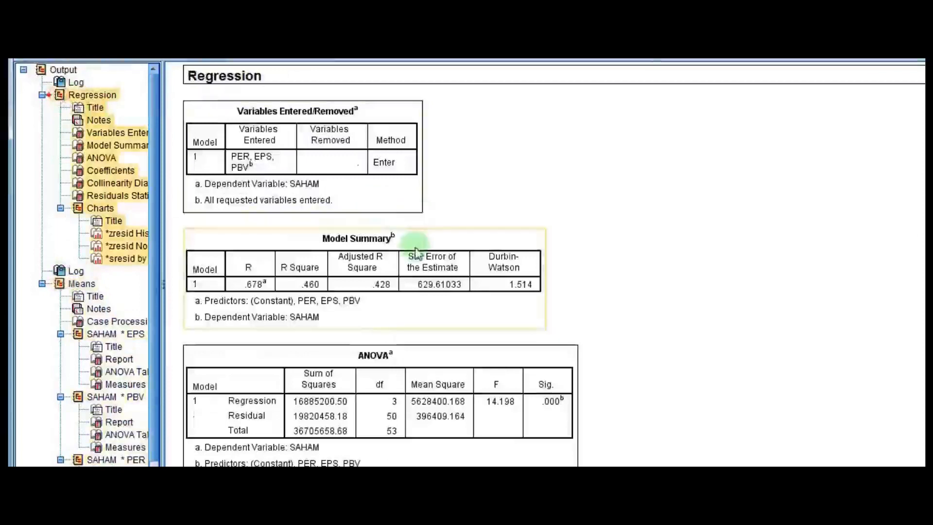
pyautogui.scroll(-15, 500, 297)
pyautogui.scroll(-8, 497, 293)
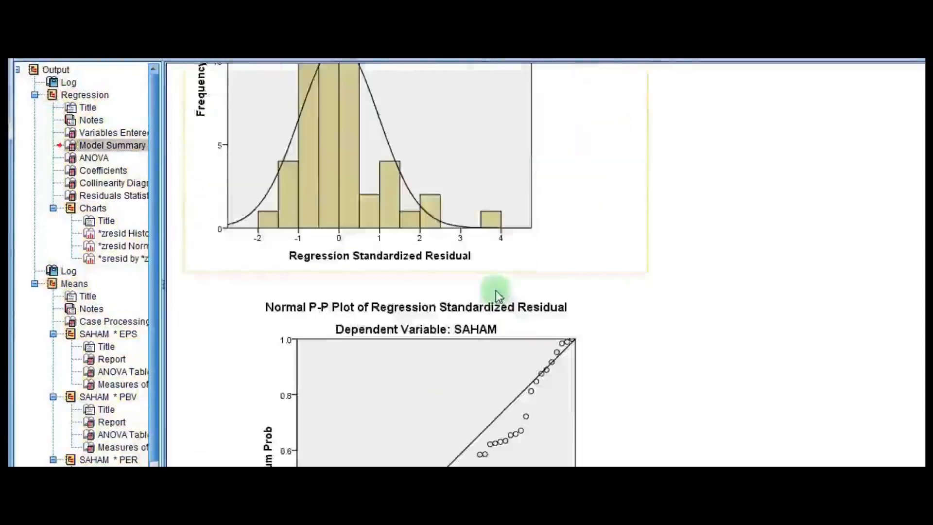
pyautogui.scroll(5, 481, 287)
pyautogui.click(461, 284)
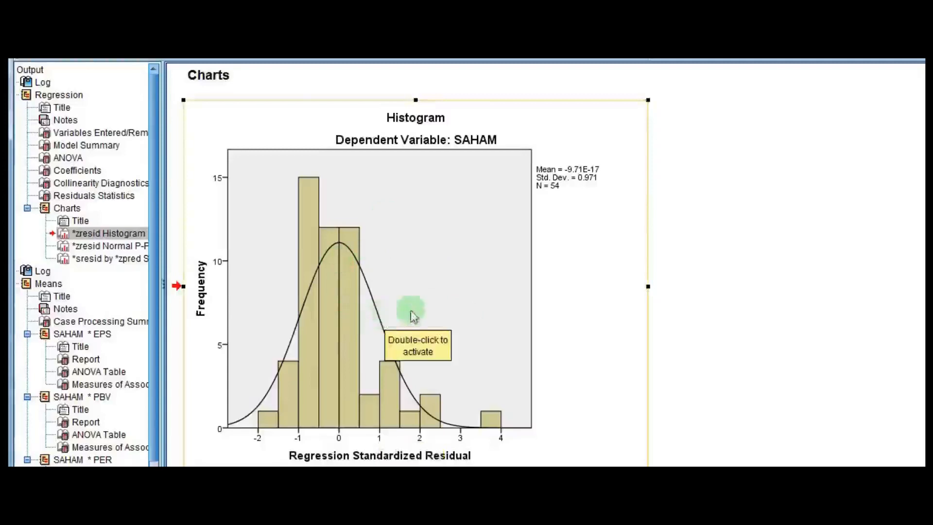
pyautogui.scroll(-5, 428, 309)
pyautogui.scroll(-3, 467, 291)
pyautogui.click(499, 272)
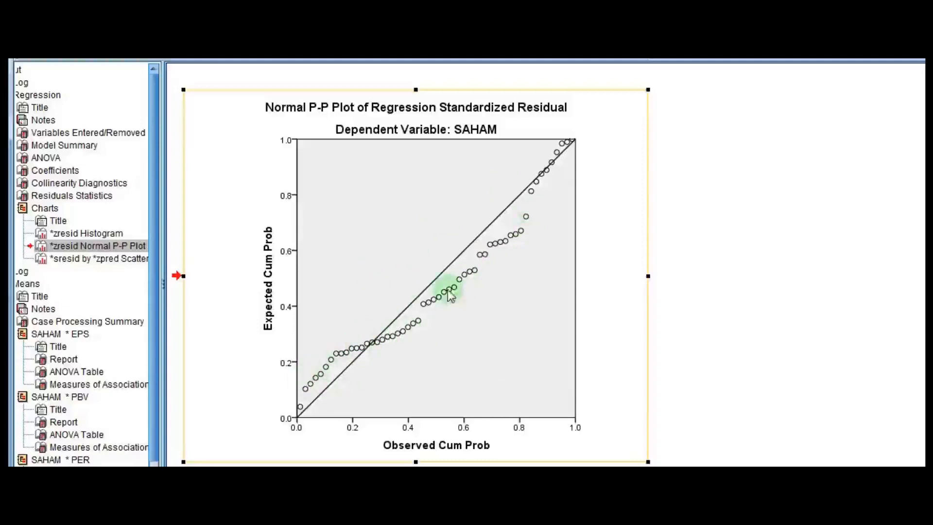
# Compare the residual histogram with the normal P-P plot once more to judge the normality of the residuals.
pyautogui.scroll(10, 487, 283)
pyautogui.click(439, 229)
pyautogui.scroll(1, 439, 229)
pyautogui.scroll(-2, 474, 273)
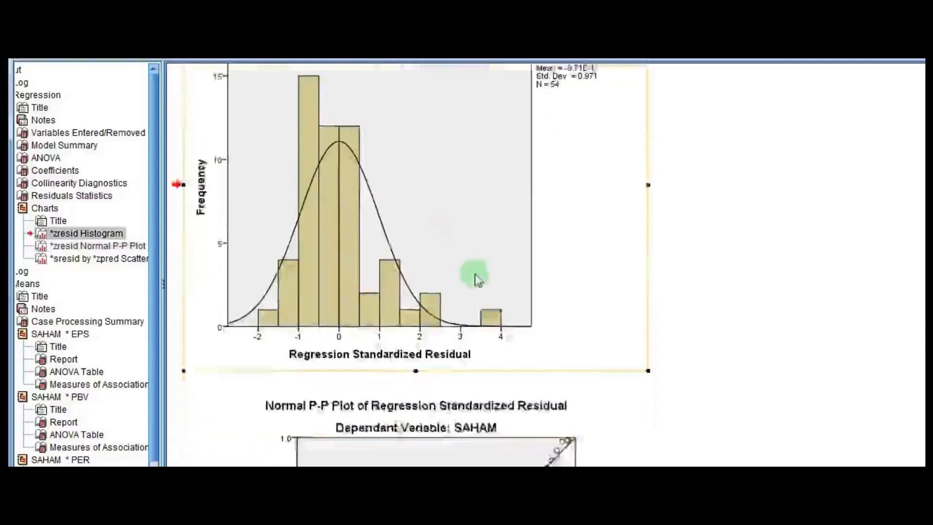
pyautogui.scroll(-6, 474, 273)
pyautogui.click(437, 319)
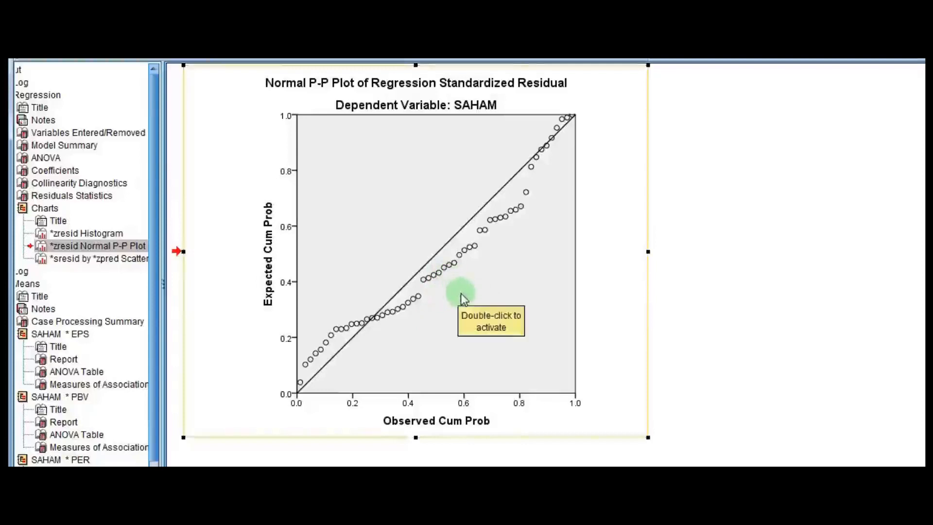
pyautogui.click(444, 263)
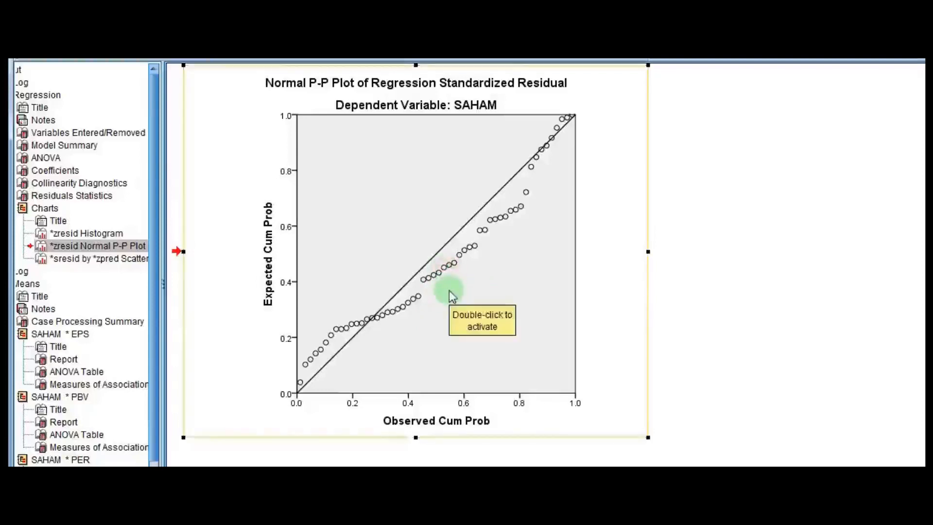
pyautogui.scroll(5, 449, 274)
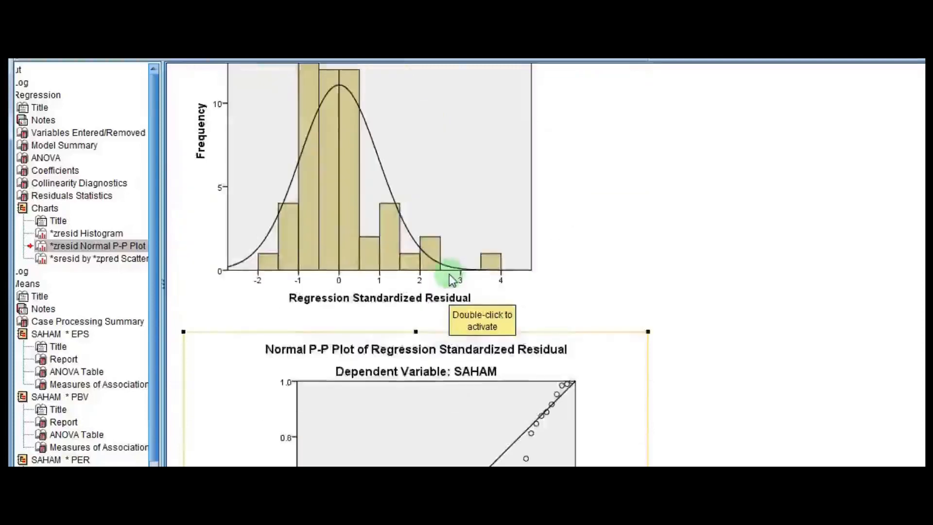
pyautogui.scroll(-2, 449, 275)
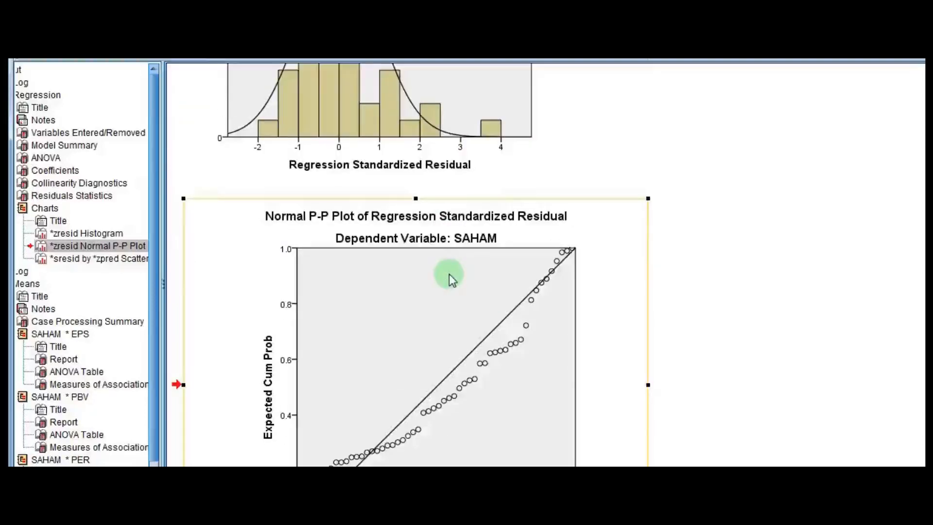
pyautogui.scroll(1, 449, 275)
pyautogui.scroll(-3, 449, 277)
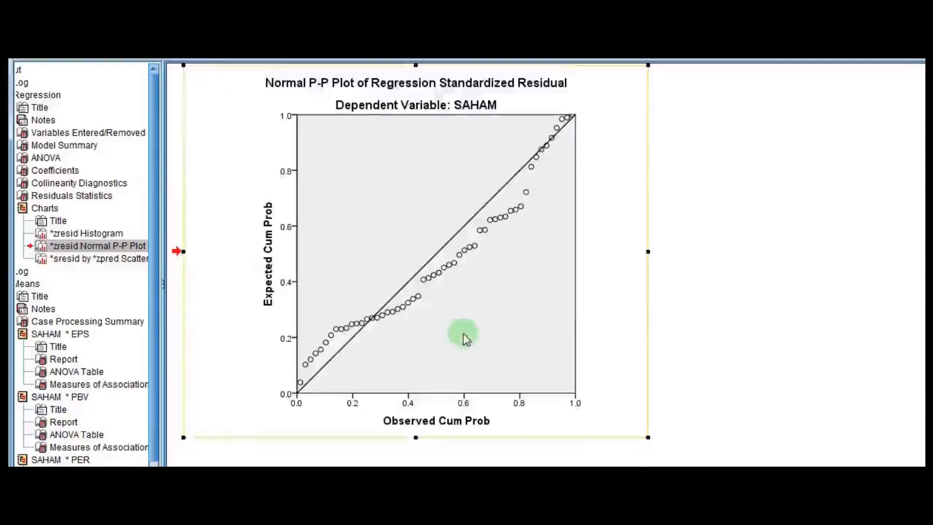
pyautogui.scroll(-1, 464, 335)
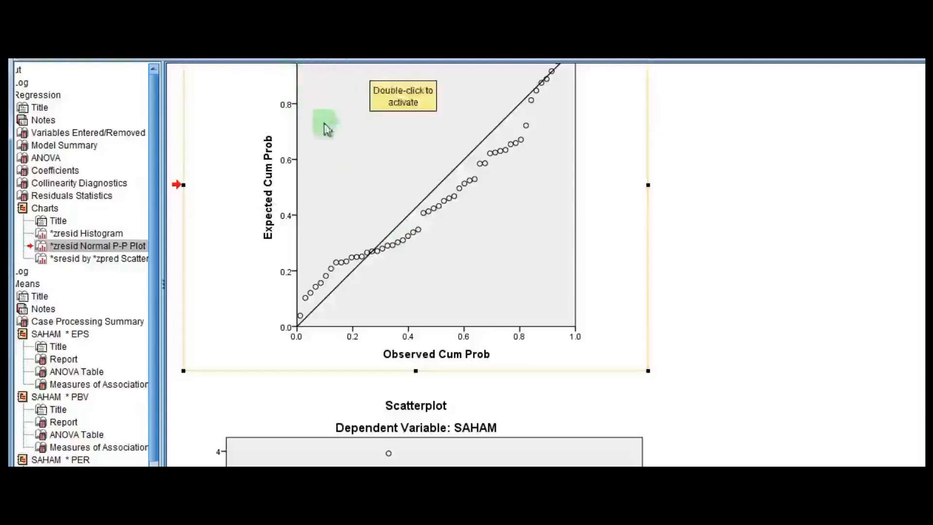
# Run a legacy one-sample Kolmogorov-Smirnov test of the unstandardized residual against the Normal distribution.
pyautogui.click(301, 25)
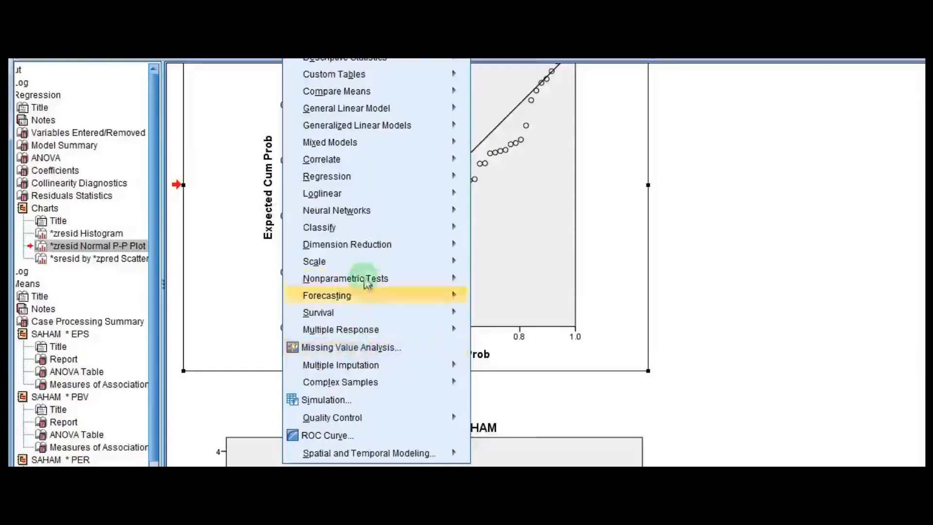
pyautogui.moveTo(370, 251)
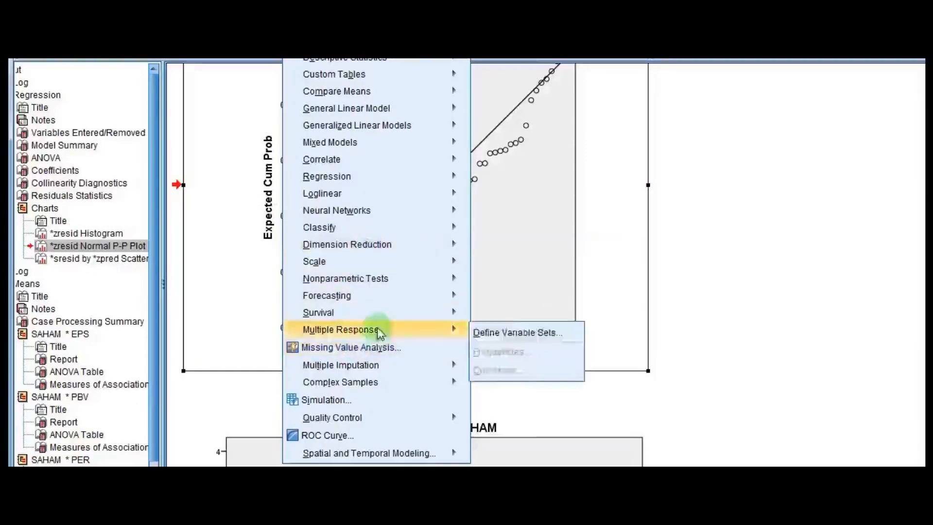
pyautogui.moveTo(386, 281)
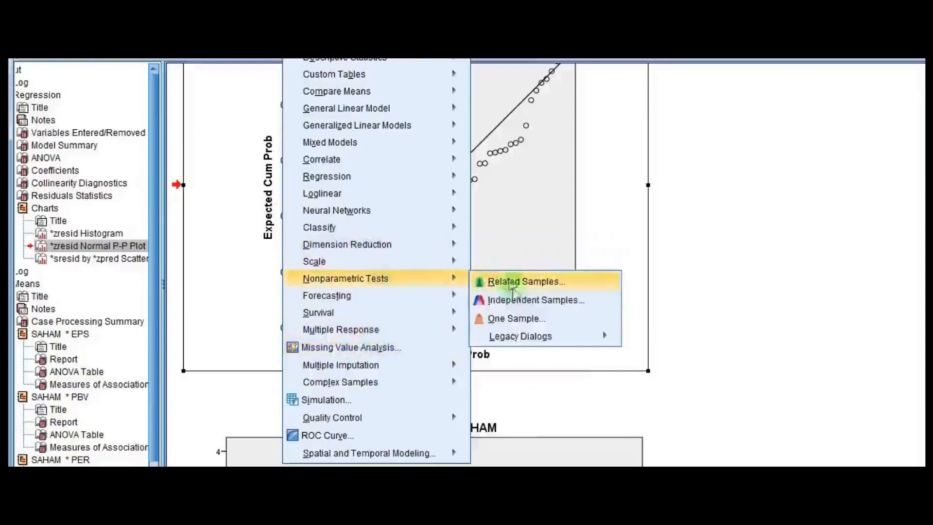
pyautogui.moveTo(539, 339)
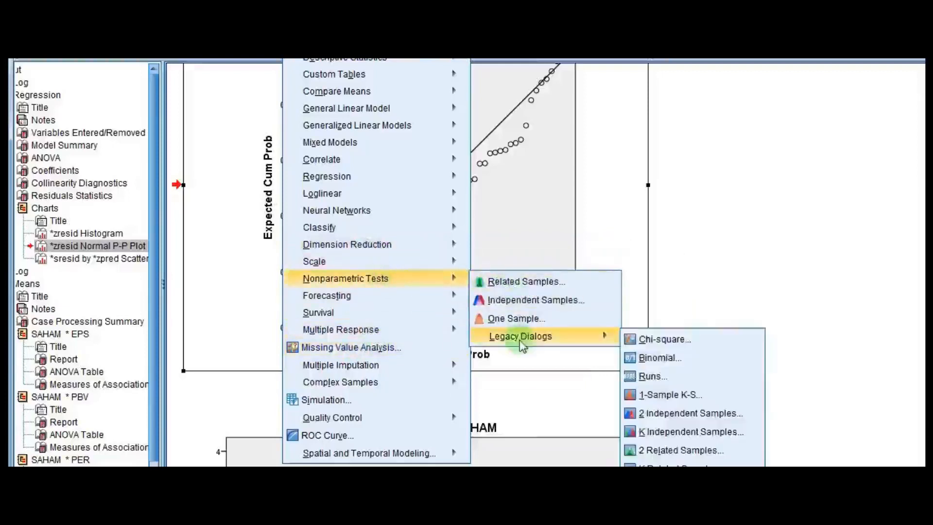
pyautogui.click(650, 395)
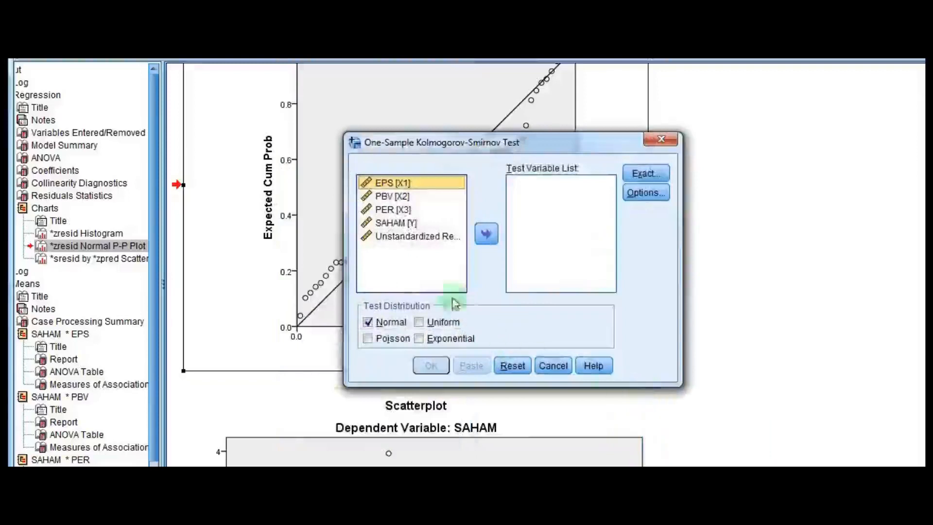
pyautogui.click(413, 238)
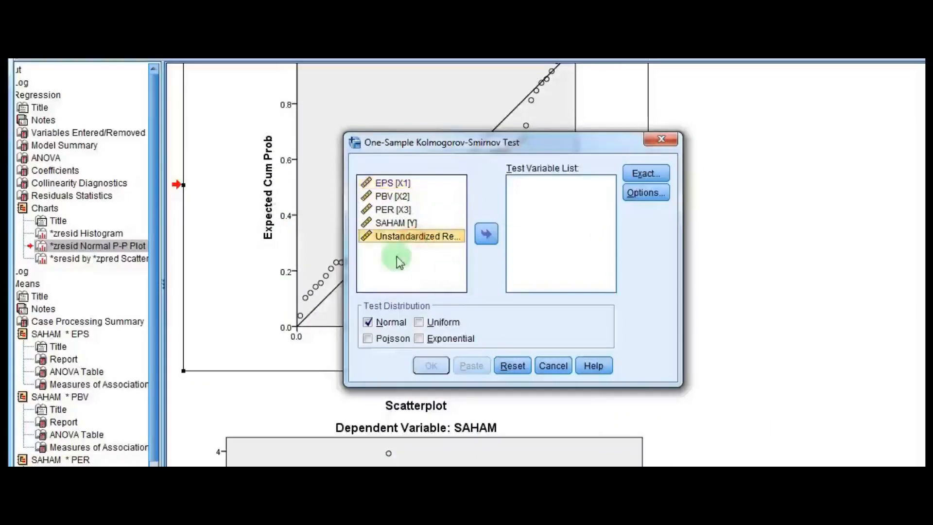
pyautogui.click(487, 235)
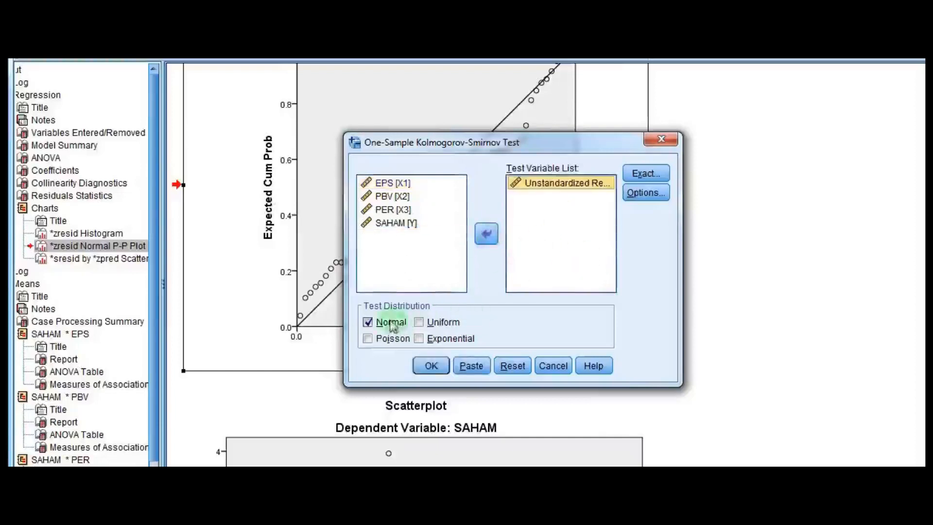
pyautogui.click(432, 368)
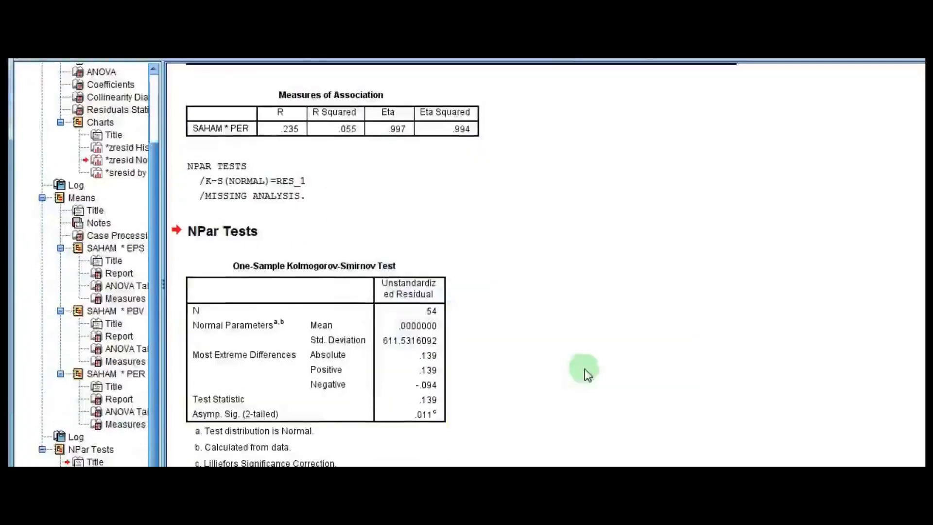
# Examine the One-Sample Kolmogorov-Smirnov Test table, reading the test statistic and the two-tailed significance of the residual.
pyautogui.click(389, 358)
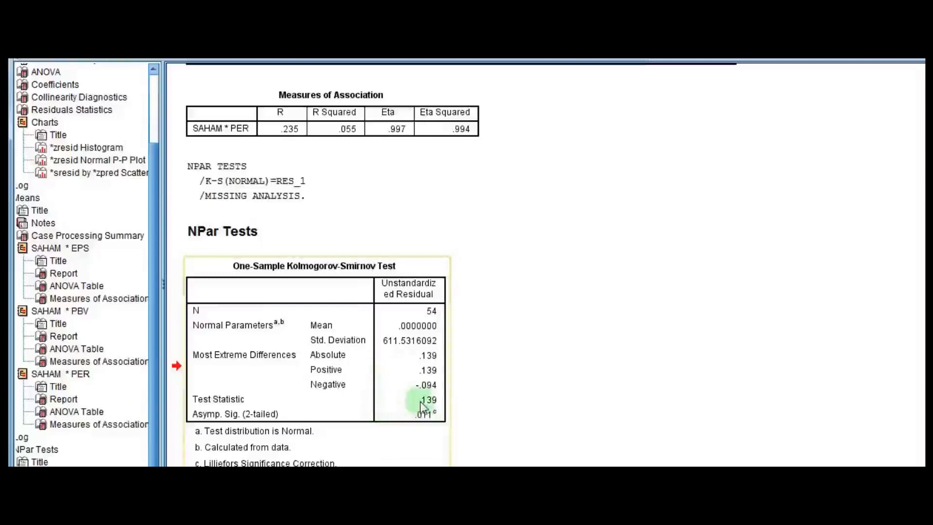
pyautogui.scroll(3, 412, 395)
pyautogui.scroll(-3, 412, 394)
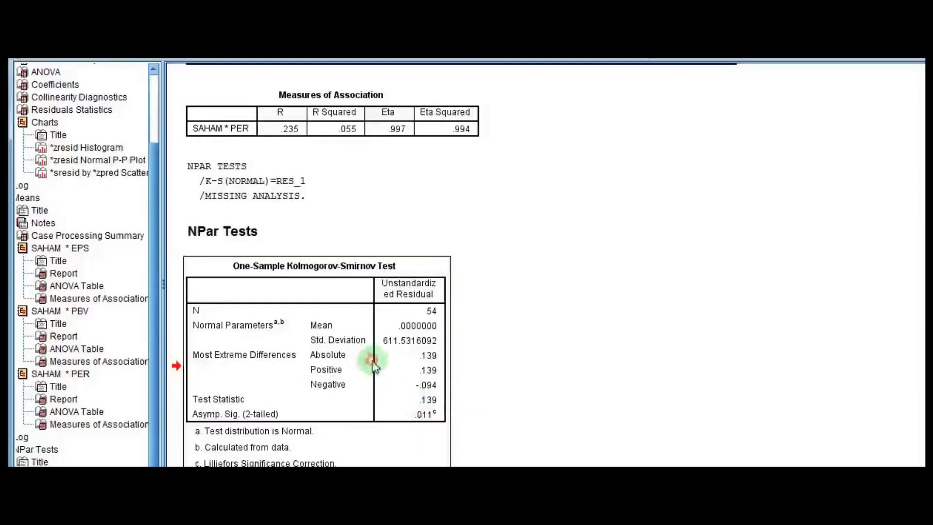
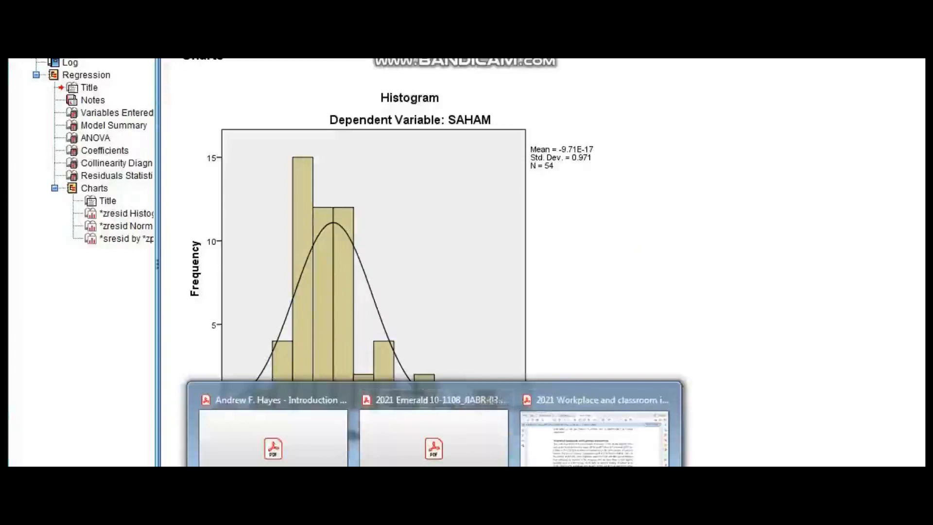
# Start a Compute Variable transformation on the dataset and name the target variable T_X1.
pyautogui.click(265, 515)
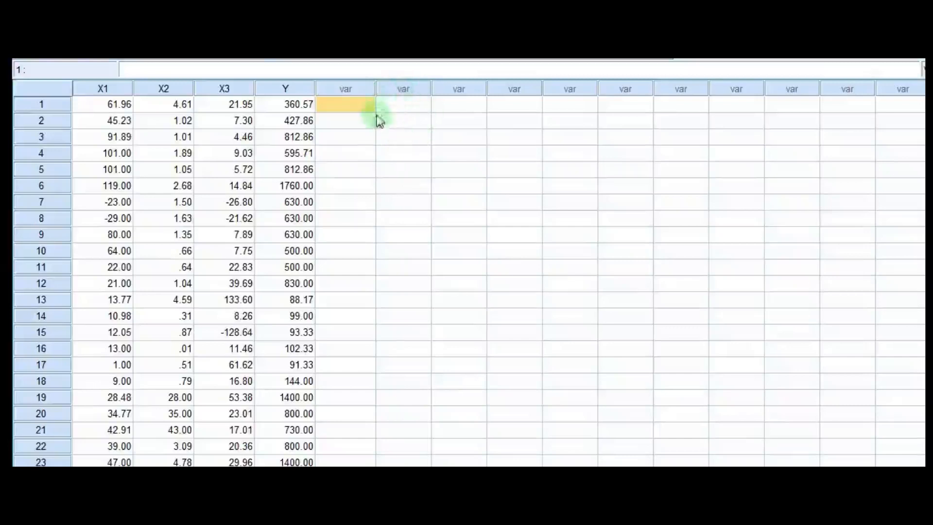
pyautogui.click(164, 23)
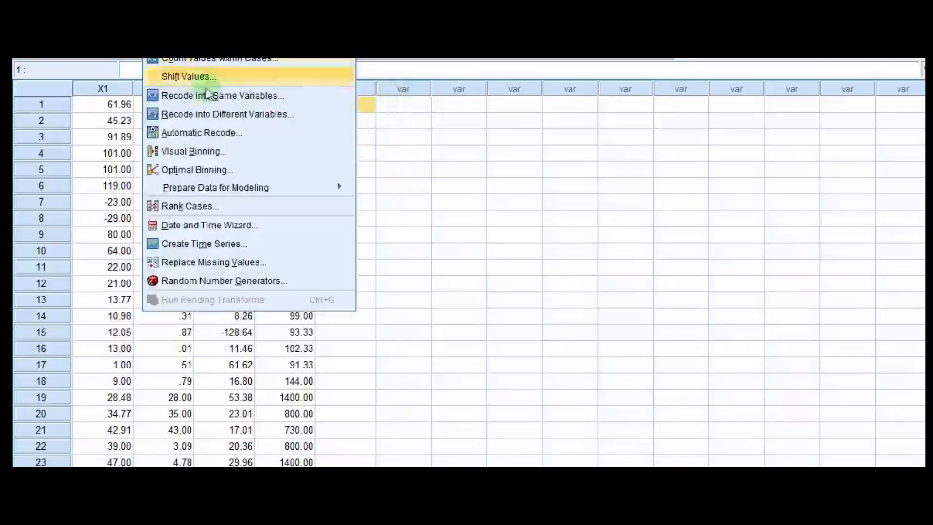
pyautogui.click(194, 40)
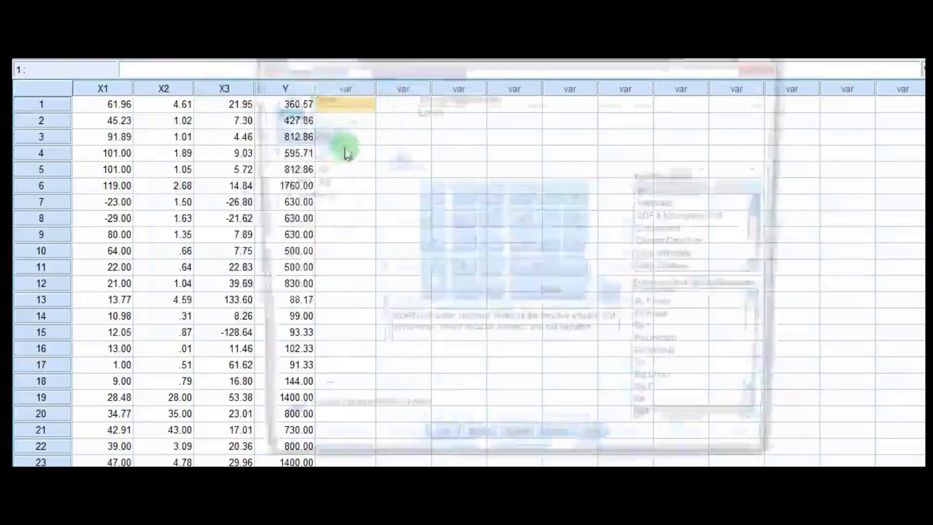
pyautogui.click(331, 112)
pyautogui.moveTo(331, 113); pyautogui.dragTo(256, 109)
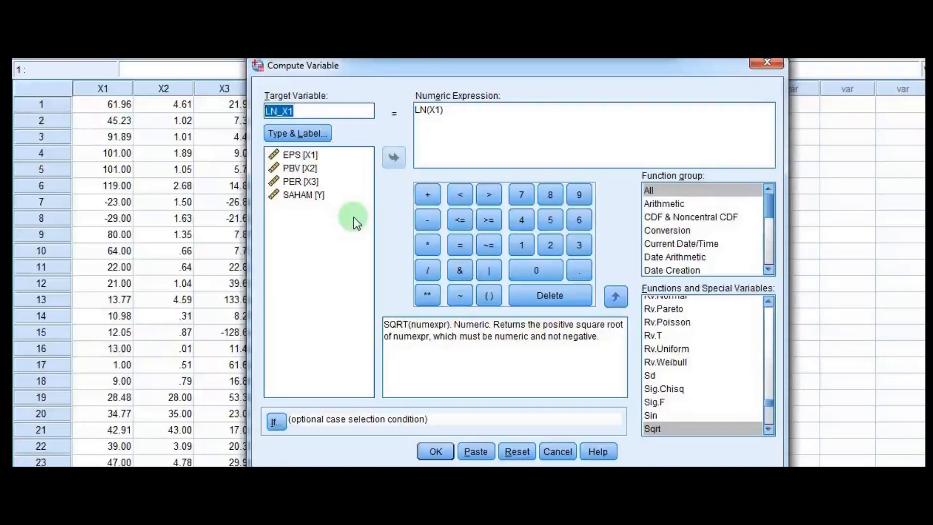
pyautogui.write('t')
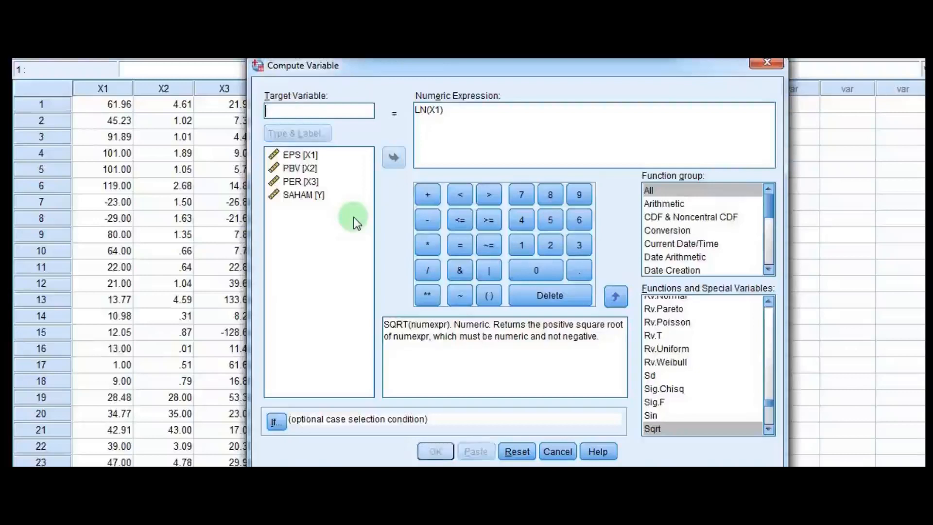
pyautogui.press('BackSpace')
pyautogui.write('T')
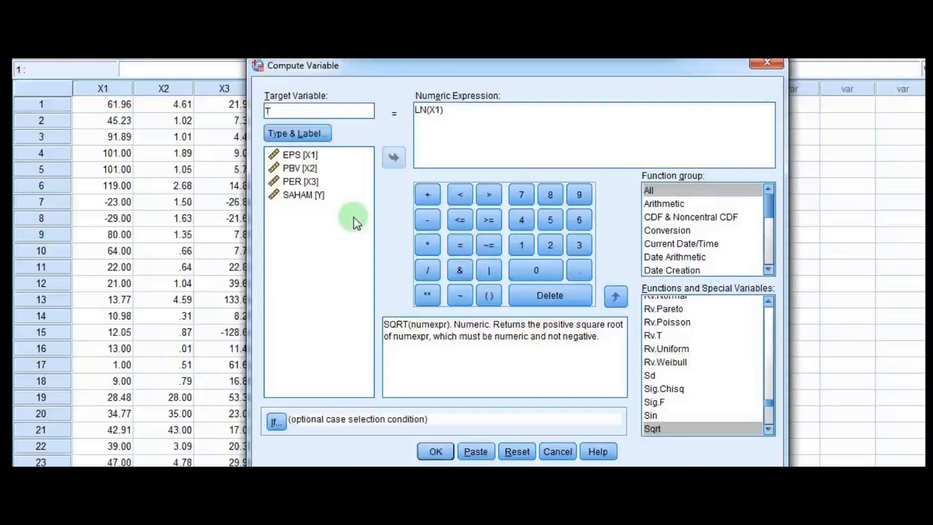
pyautogui.write('_X1')
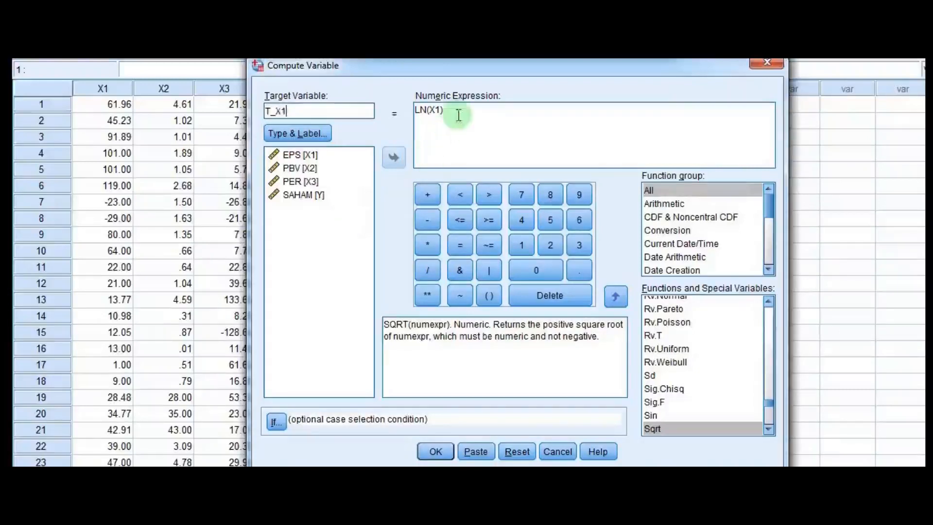
# Replace the numeric expression with SQRT(X1), the square root of EPS, and compute the variable.
pyautogui.moveTo(456, 114); pyautogui.dragTo(414, 111)
pyautogui.press('Delete')
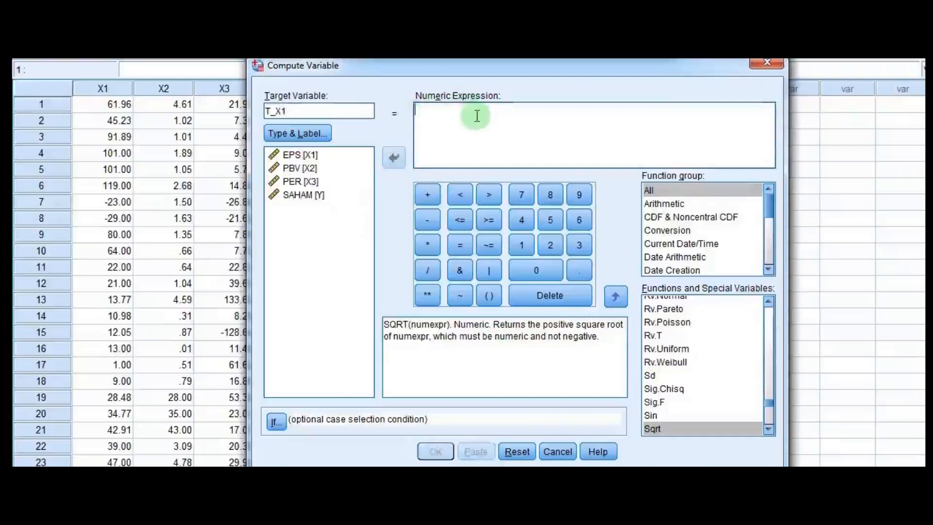
pyautogui.click(686, 428)
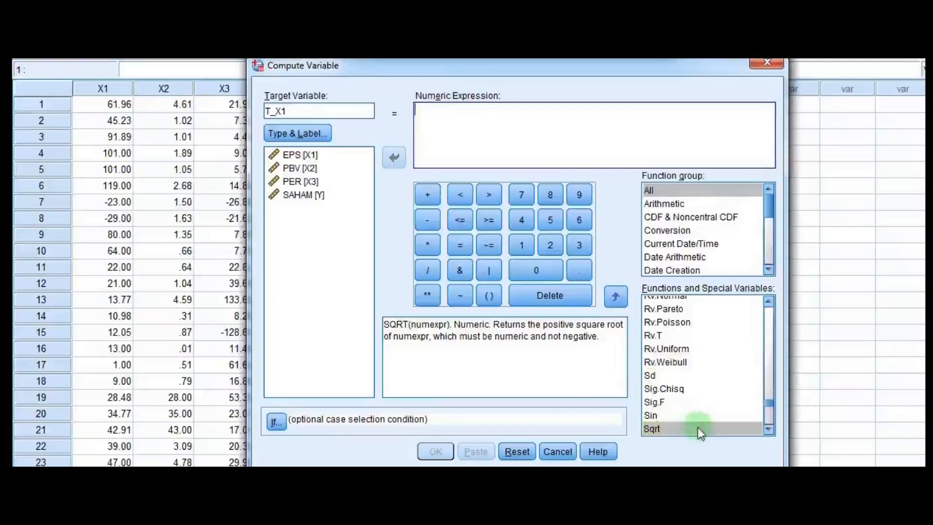
pyautogui.doubleClick(697, 427)
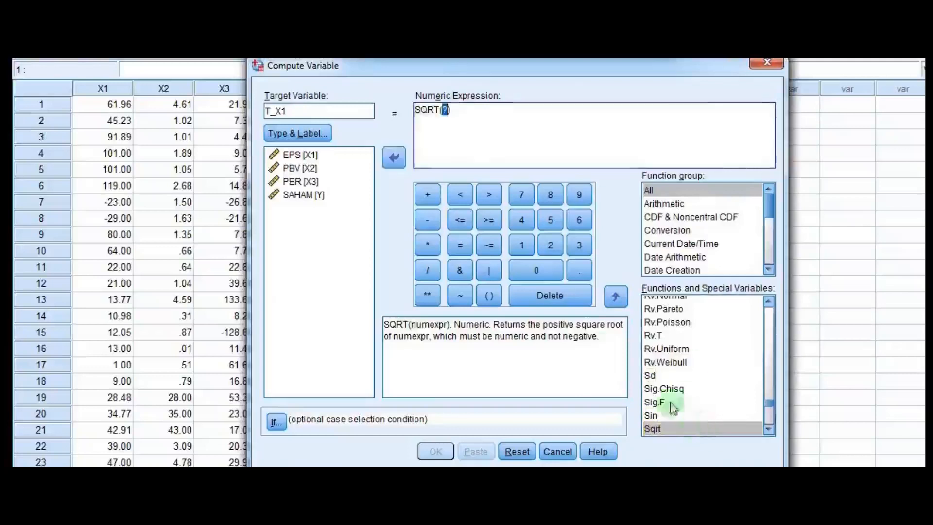
pyautogui.click(299, 155)
pyautogui.click(393, 157)
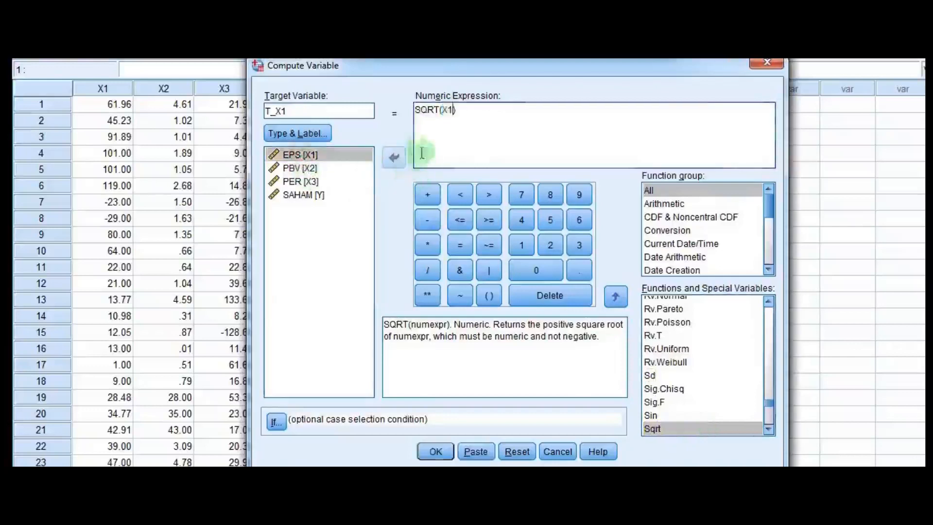
pyautogui.click(436, 451)
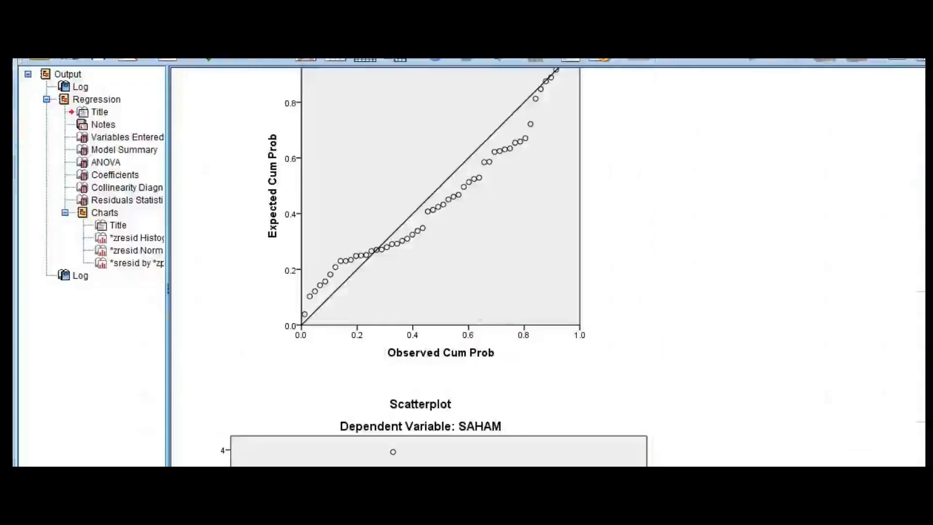
# Return to the data and compare the new T_X1 values with the original X1 values in the first case.
pyautogui.click(566, 465)
pyautogui.click(359, 88)
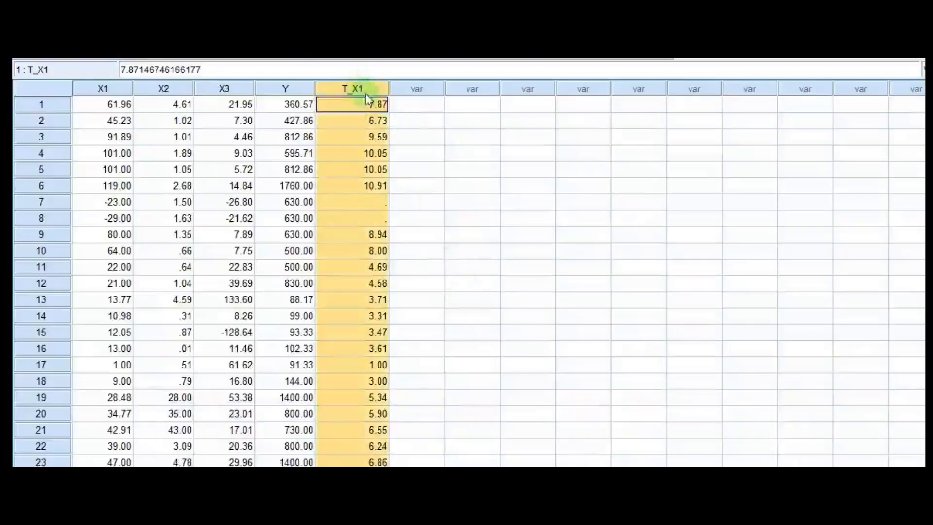
pyautogui.click(362, 104)
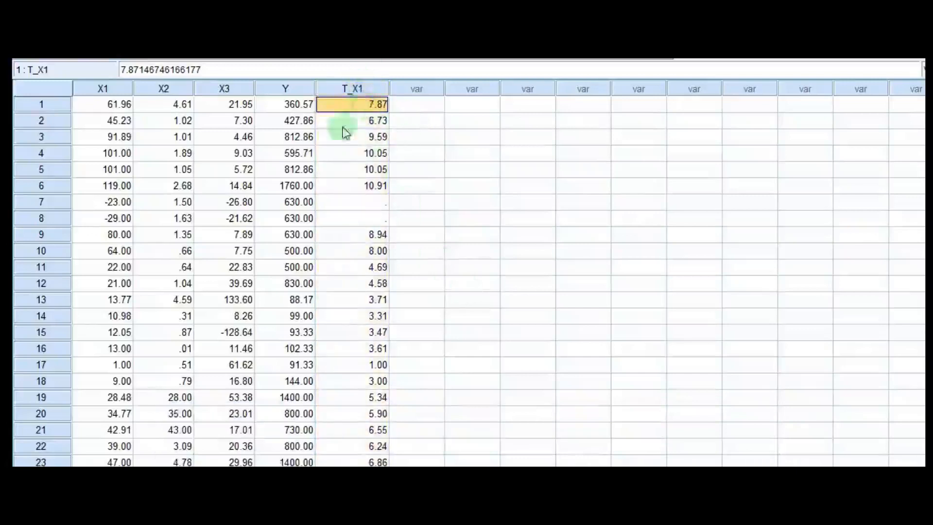
pyautogui.click(127, 108)
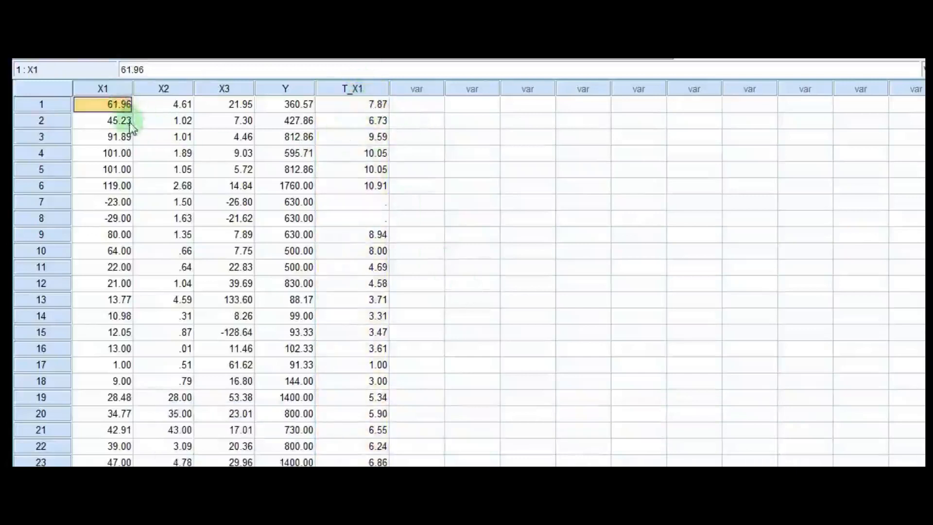
pyautogui.click(340, 107)
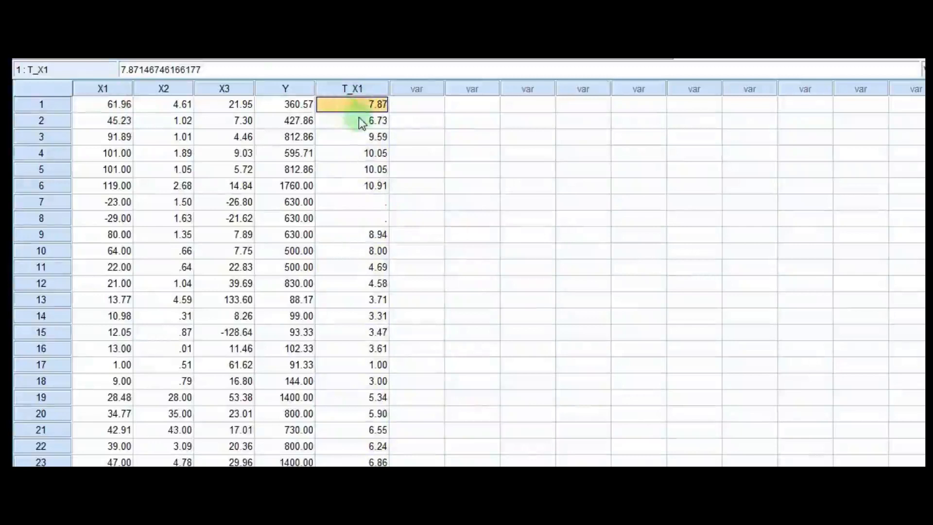
pyautogui.click(118, 106)
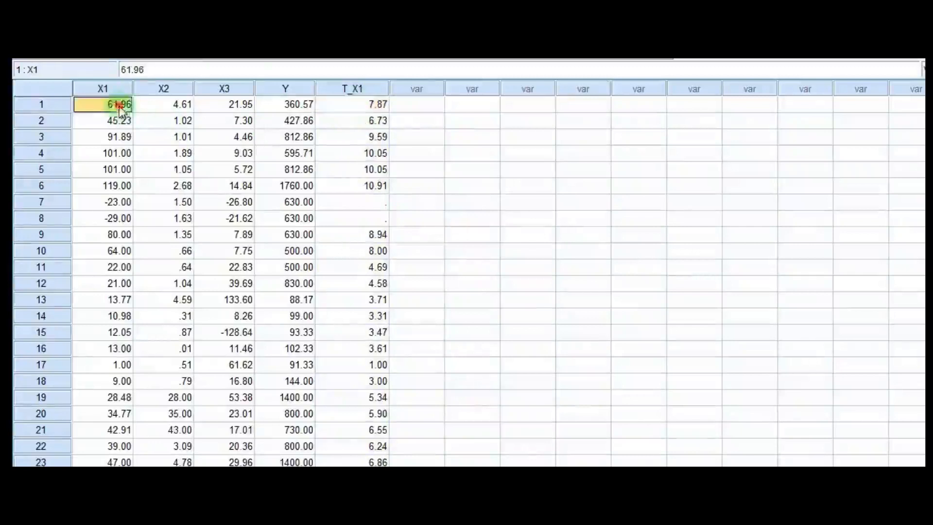
pyautogui.click(360, 108)
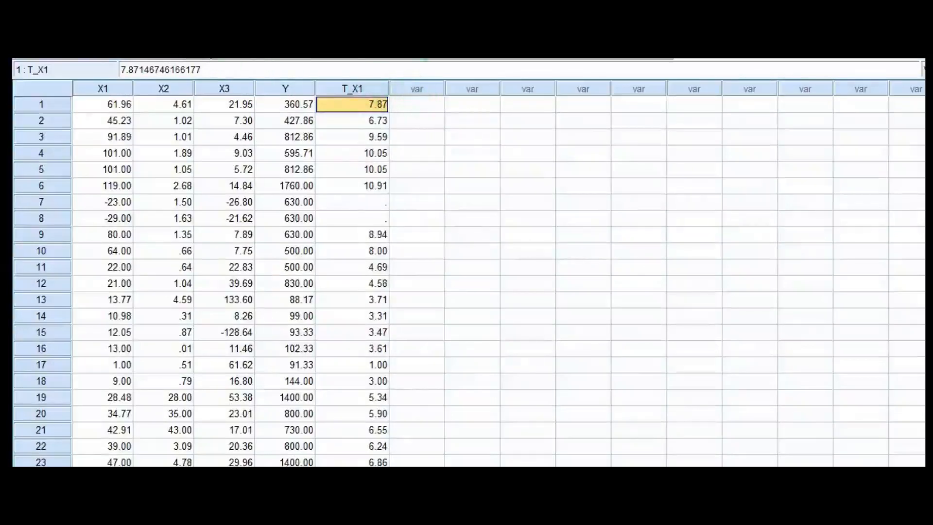
# Compute a new variable LN_X1 with the expression LN(X1), the natural logarithm of EPS.
pyautogui.click(161, 23)
pyautogui.click(189, 41)
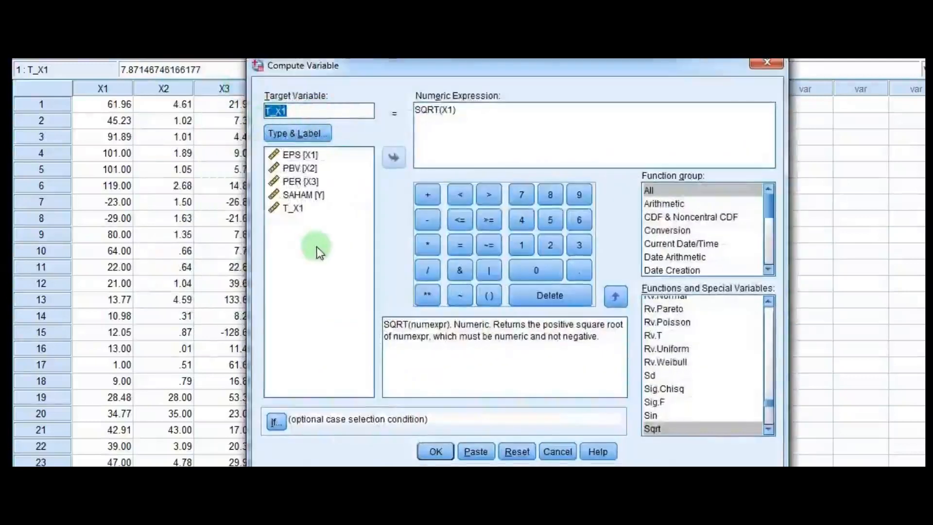
pyautogui.write('LN_')
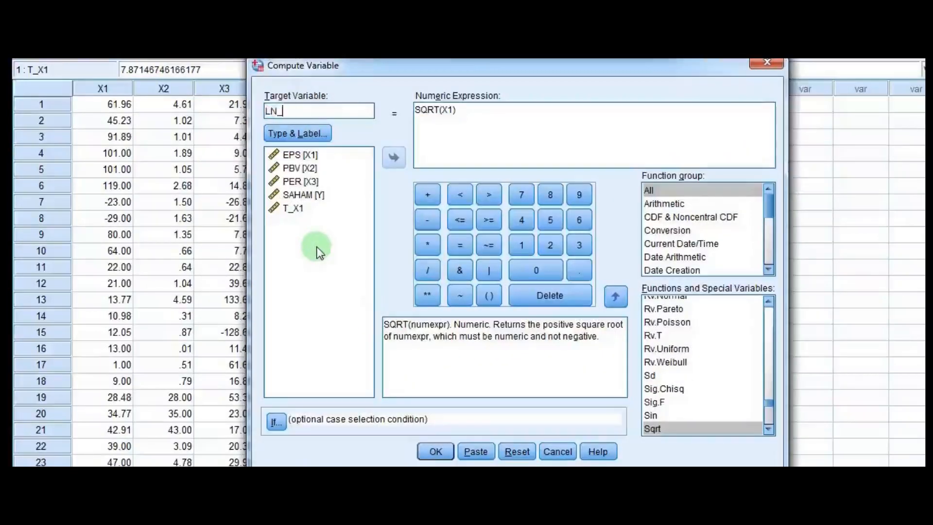
pyautogui.write('X1')
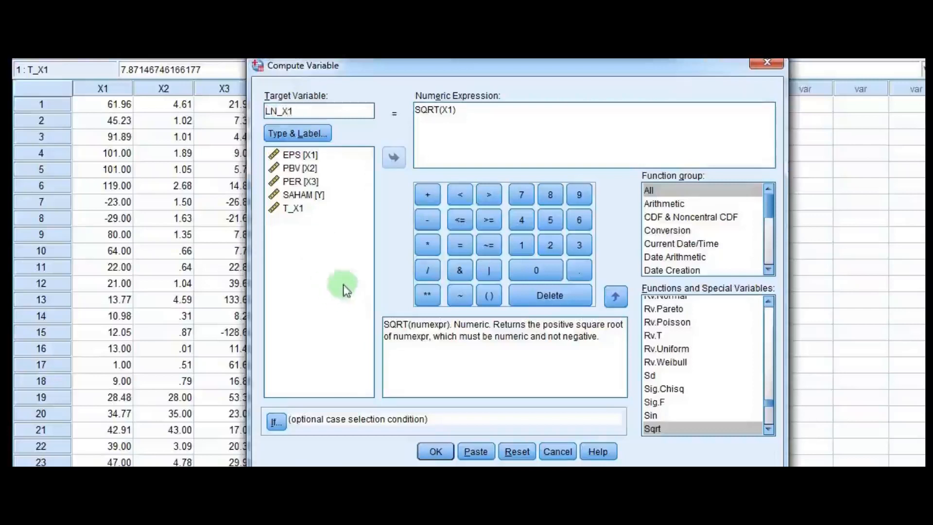
pyautogui.moveTo(460, 124); pyautogui.dragTo(400, 100)
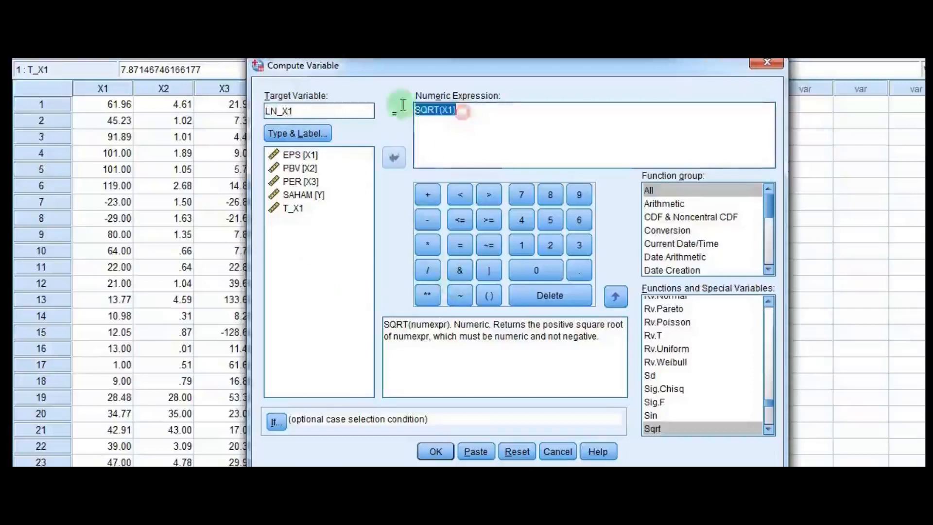
pyautogui.write('LN(')
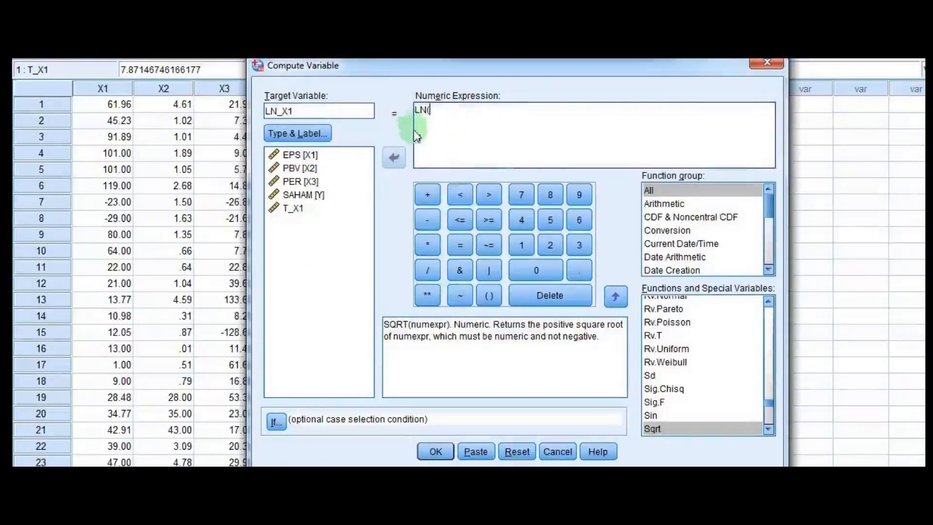
pyautogui.click(311, 156)
pyautogui.doubleClick(311, 155)
pyautogui.write(')')
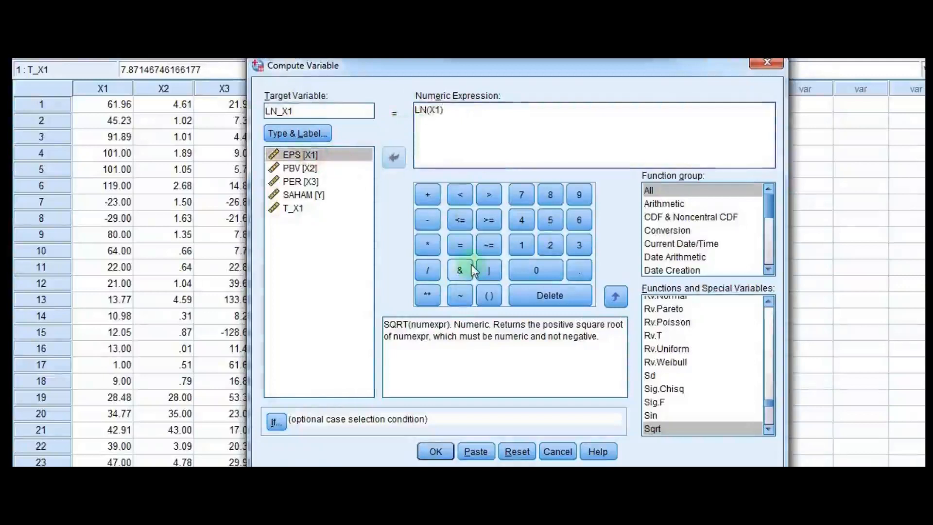
pyautogui.click(435, 451)
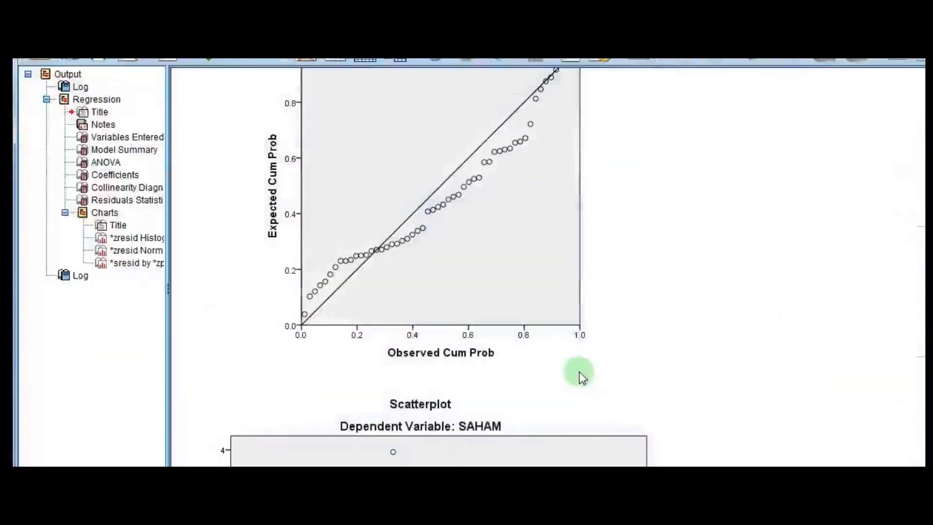
# Return to the data and compare the transformed T_X1 and LN_X1 columns with the original X1 column.
pyautogui.moveTo(492, 522)
pyautogui.click(569, 445)
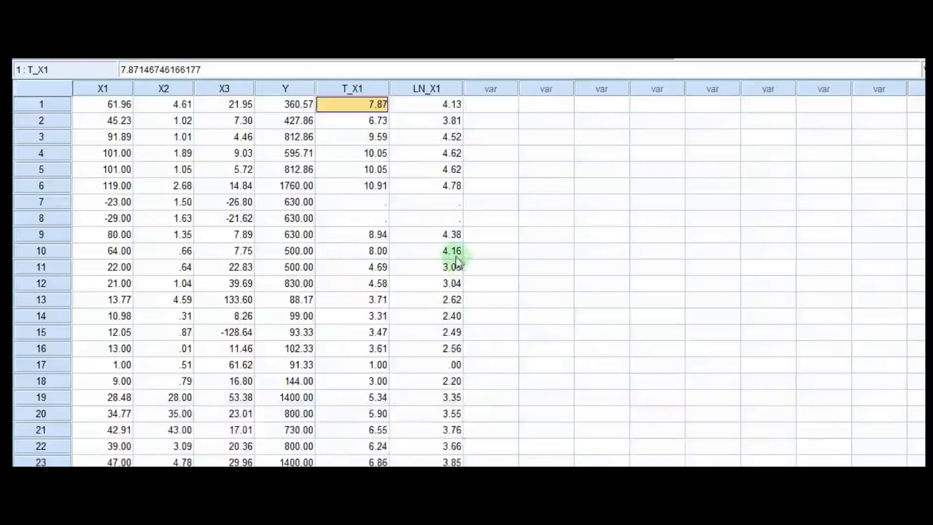
pyautogui.moveTo(352, 89); pyautogui.dragTo(437, 92)
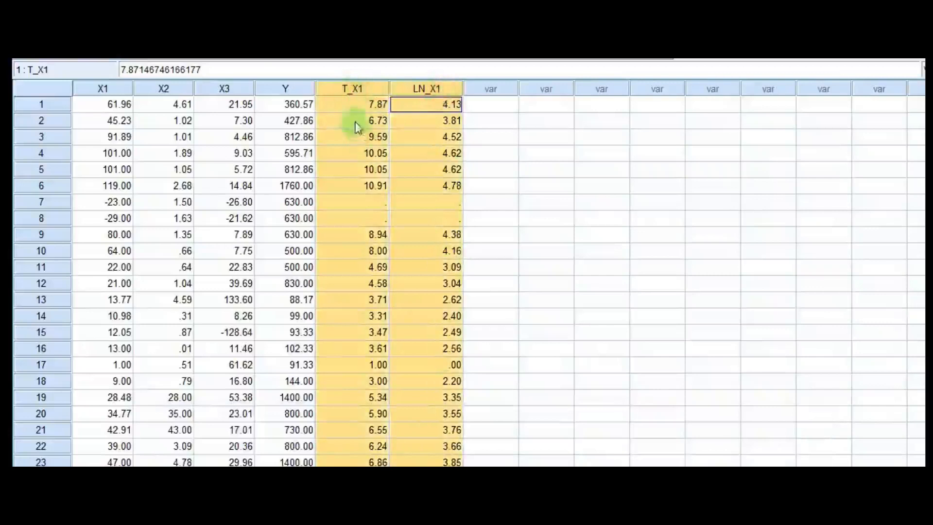
pyautogui.click(355, 105)
pyautogui.click(104, 92)
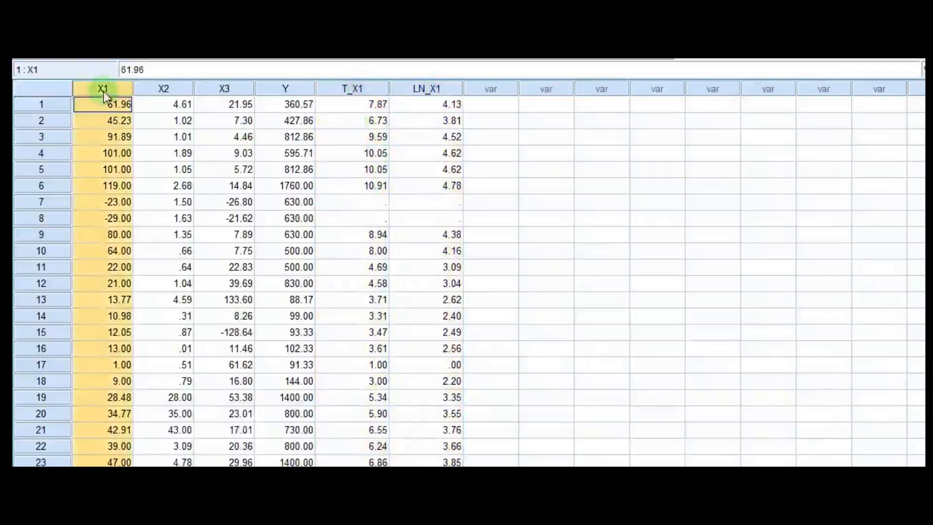
pyautogui.click(369, 90)
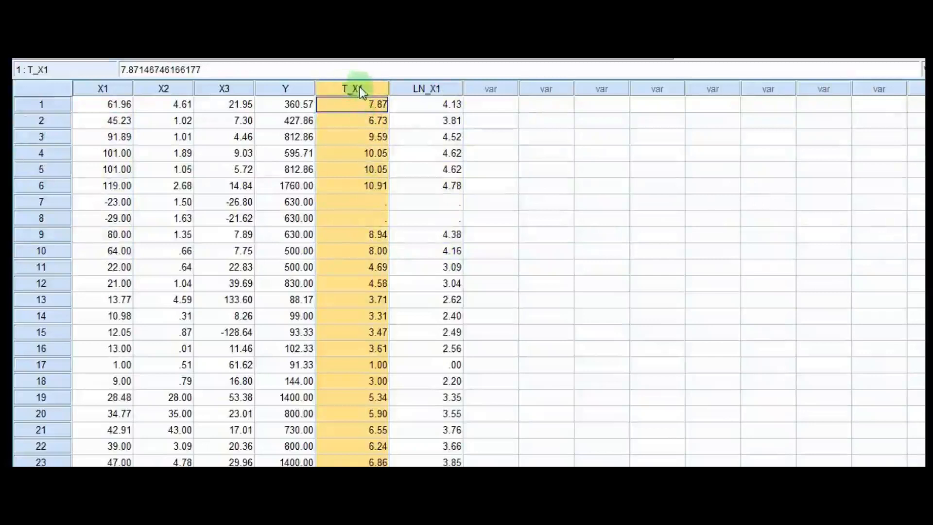
pyautogui.click(413, 89)
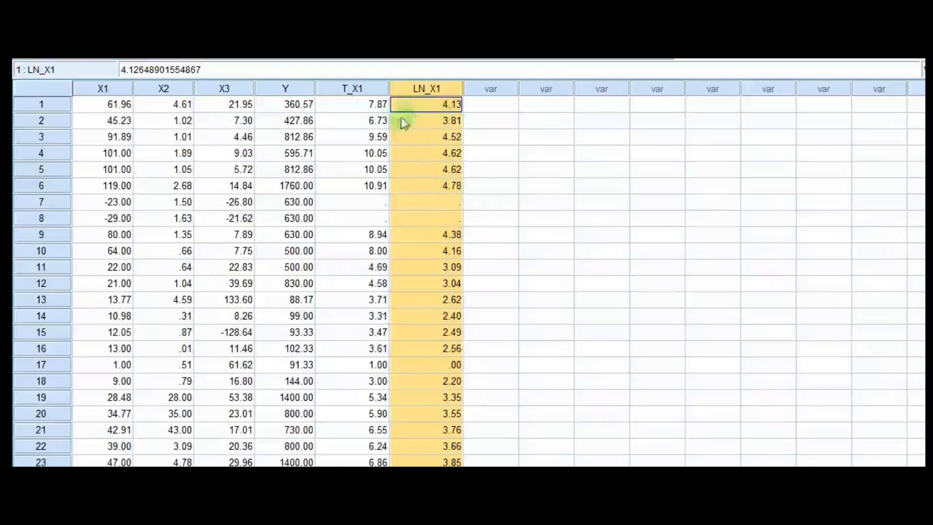
pyautogui.click(365, 91)
pyautogui.moveTo(428, 91); pyautogui.dragTo(377, 90)
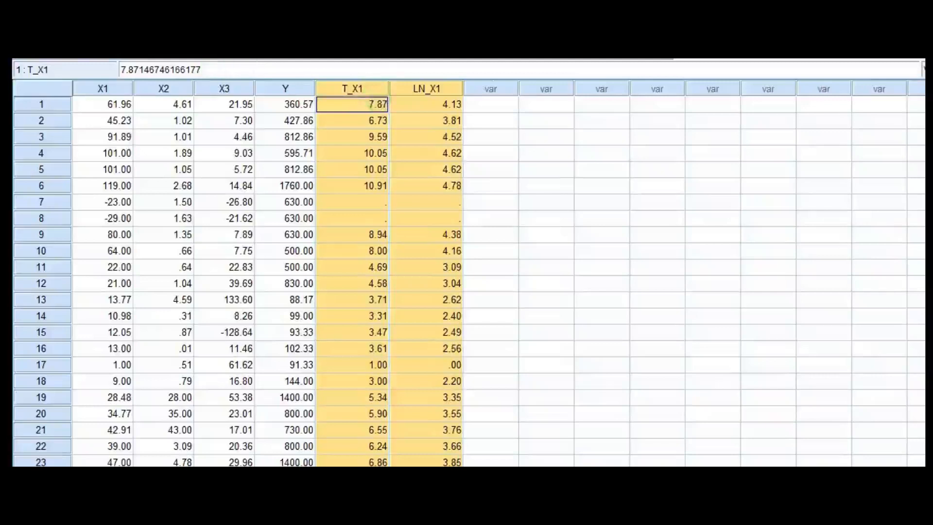
# Run a legacy one-sample Kolmogorov-Smirnov test for the normal distribution on T_X1 and LN_X1.
pyautogui.click(216, 54)
pyautogui.moveTo(290, 284)
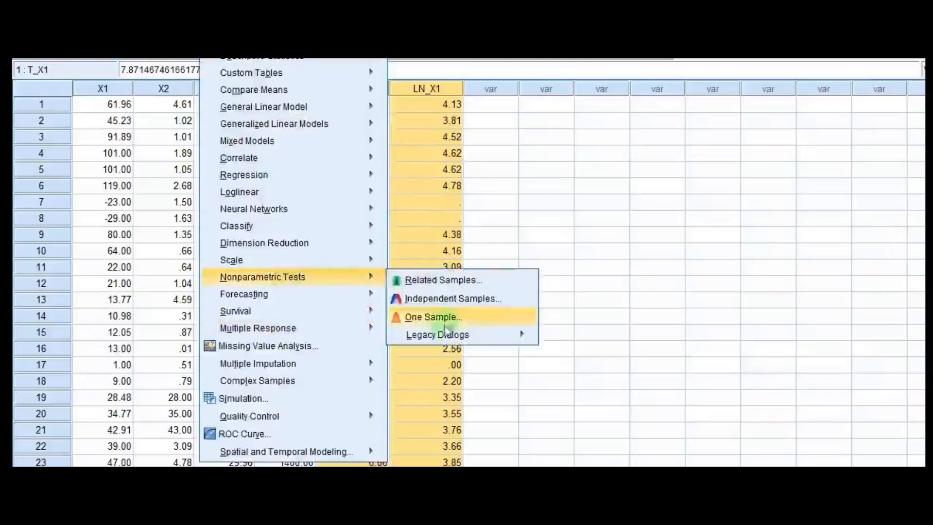
pyautogui.moveTo(446, 339)
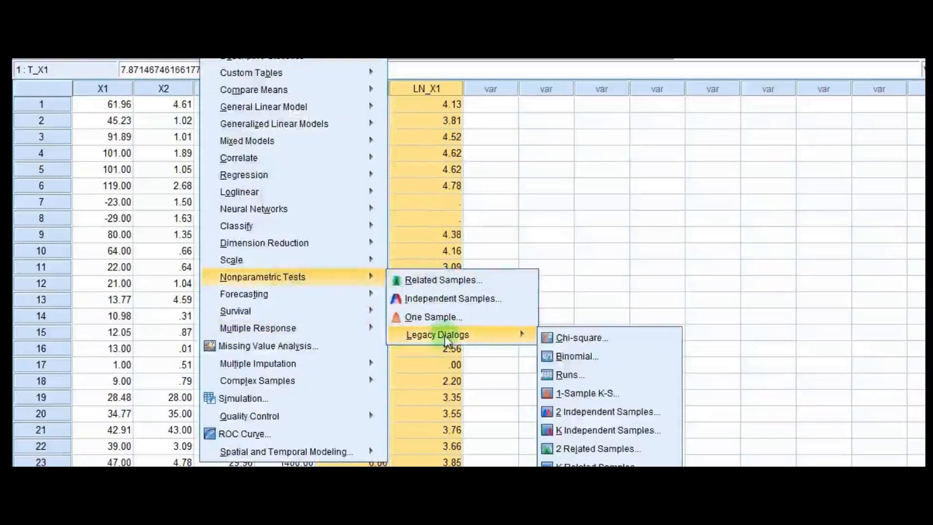
pyautogui.click(587, 394)
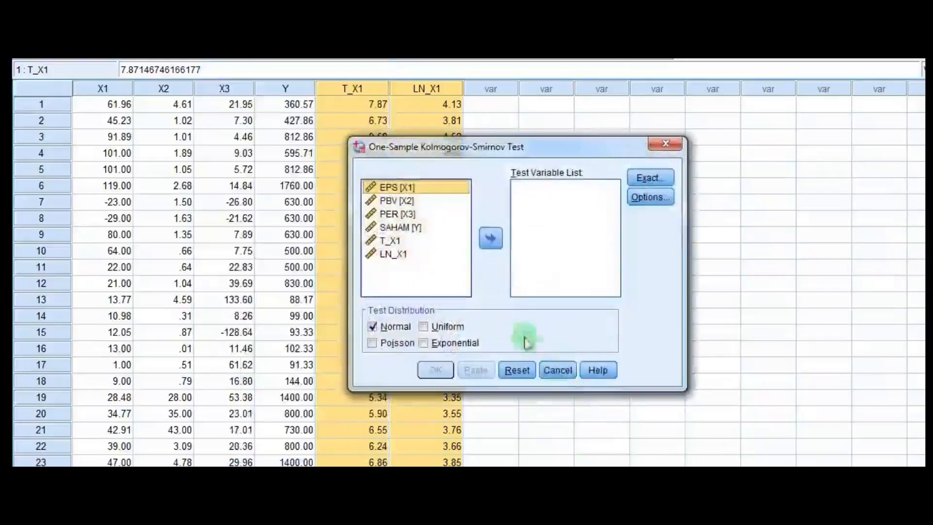
pyautogui.click(389, 240)
pyautogui.click(490, 237)
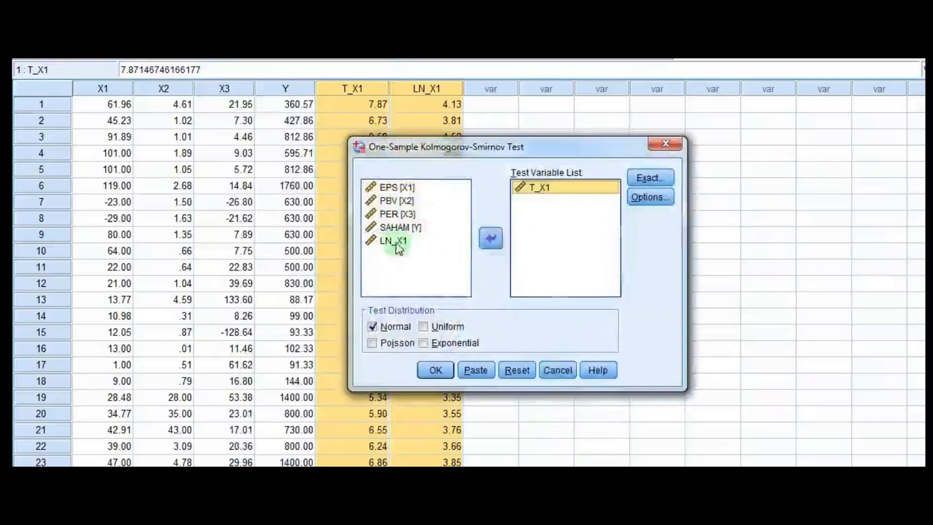
pyautogui.click(393, 253)
pyautogui.click(490, 238)
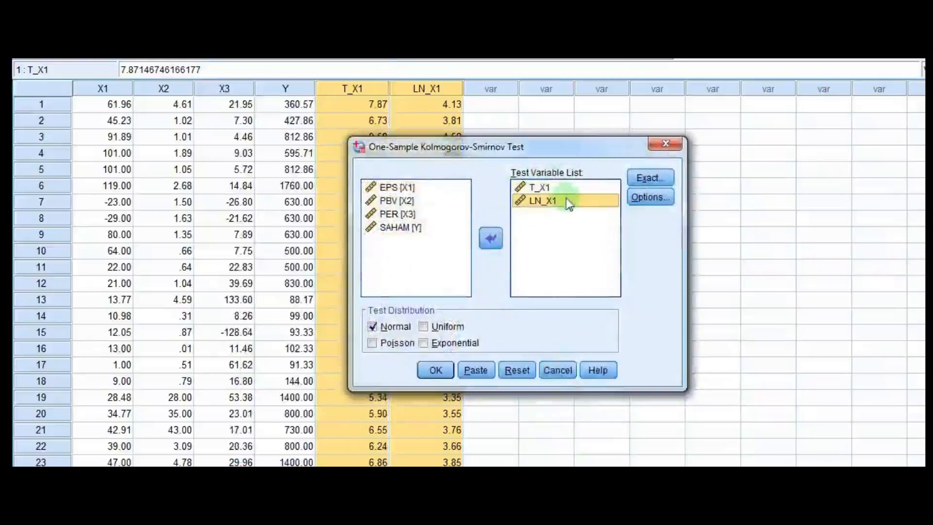
pyautogui.click(438, 371)
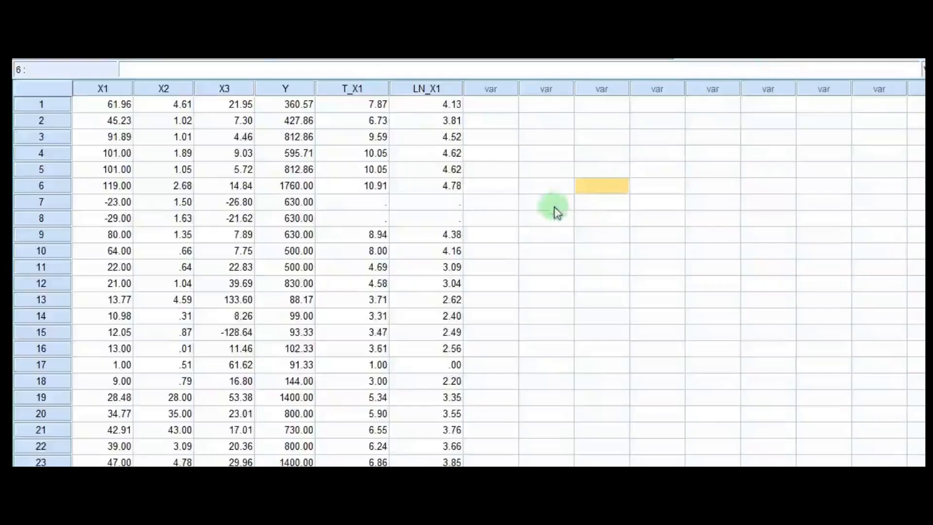
# Delete the square-root variable T_X1 from the dataset, keeping LN_X1.
pyautogui.click(526, 220)
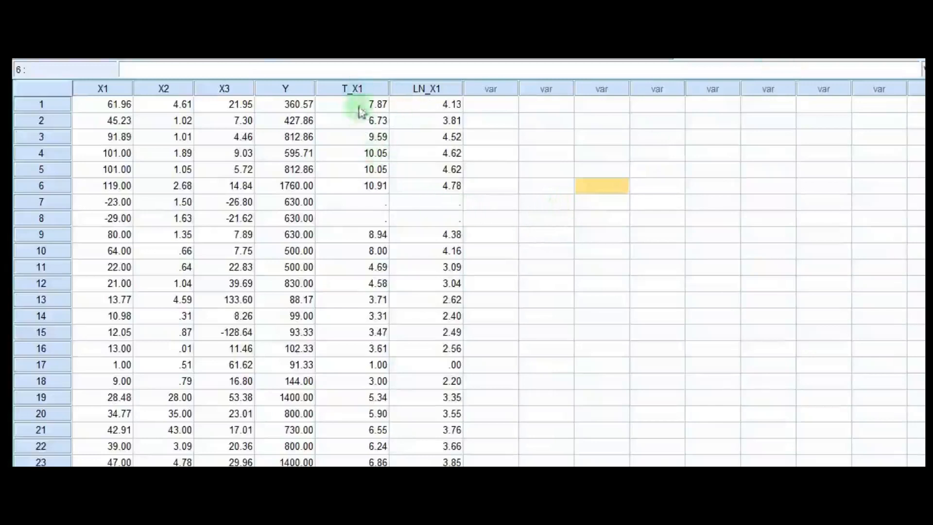
pyautogui.click(367, 91)
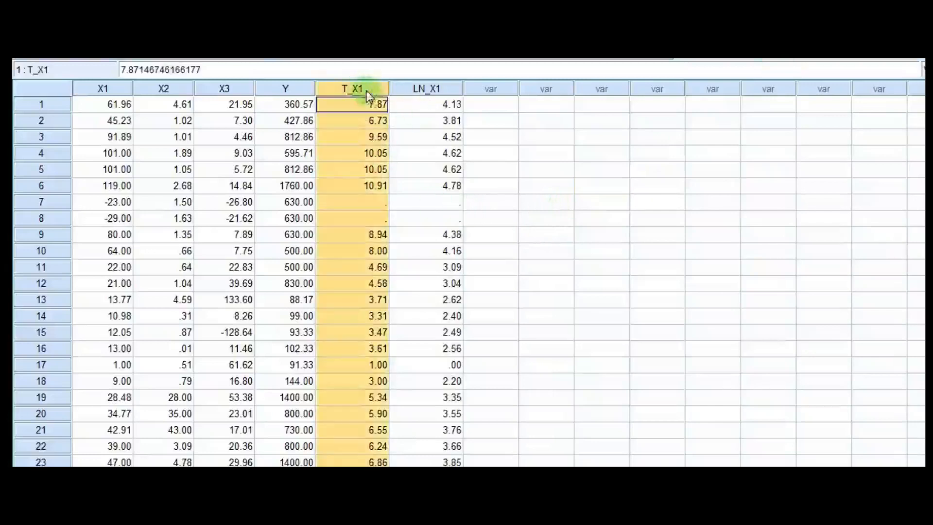
pyautogui.rightClick(365, 89)
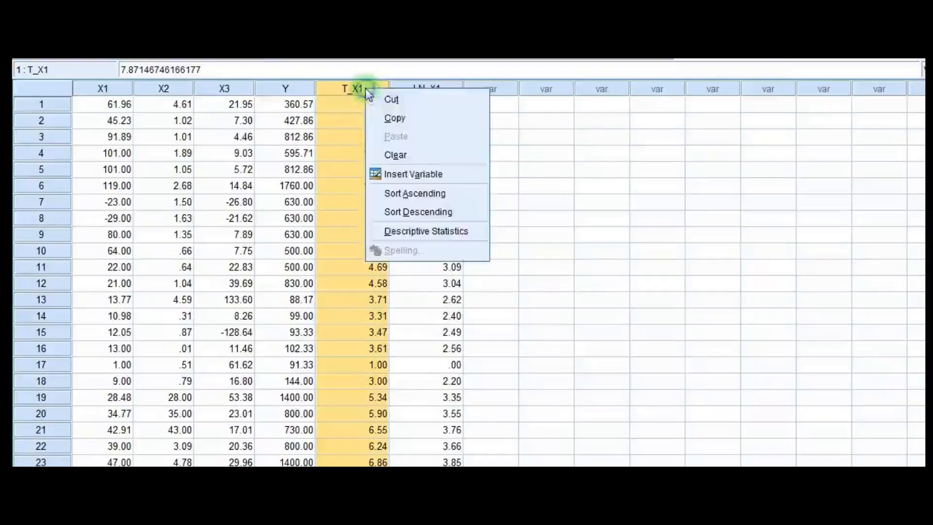
pyautogui.click(407, 155)
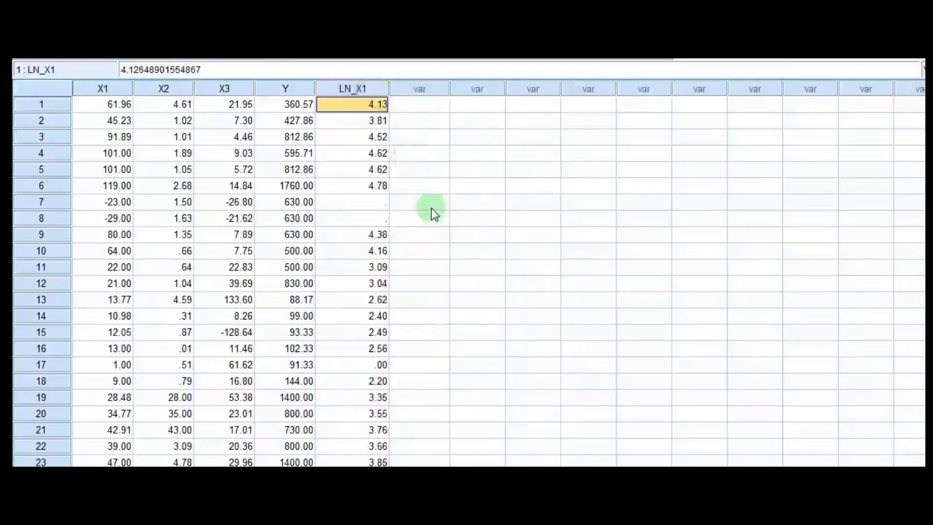
# Compute a new variable LN_X2 with the expression LN(X2), the natural logarithm of PBV.
pyautogui.moveTo(177, 89); pyautogui.dragTo(287, 90)
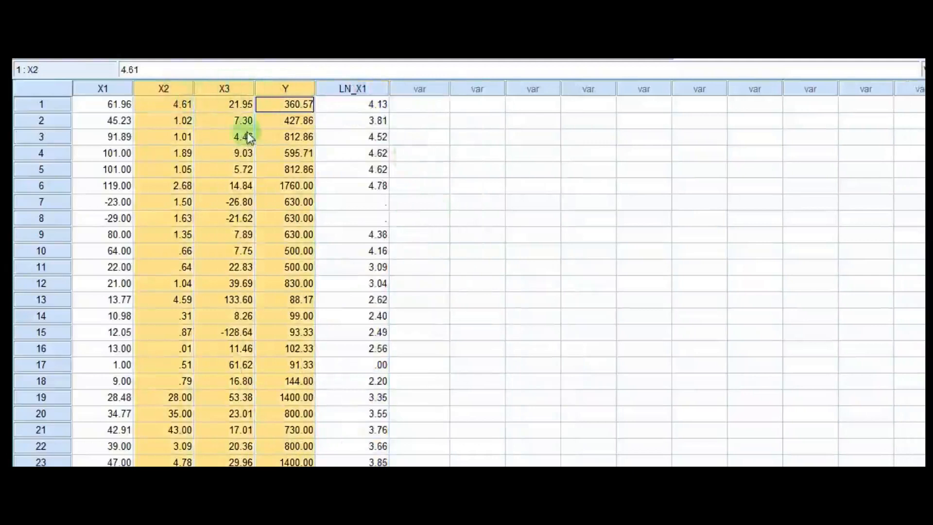
pyautogui.click(241, 104)
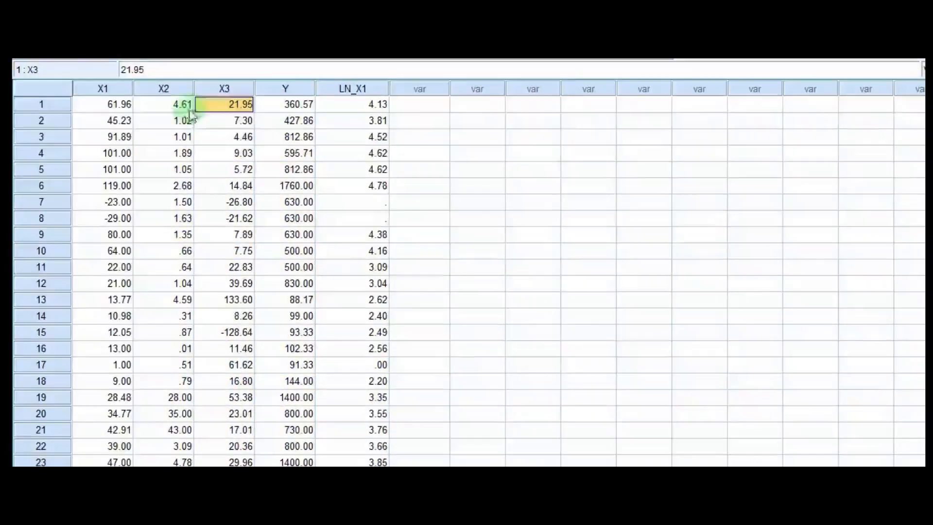
pyautogui.click(183, 106)
pyautogui.click(164, 22)
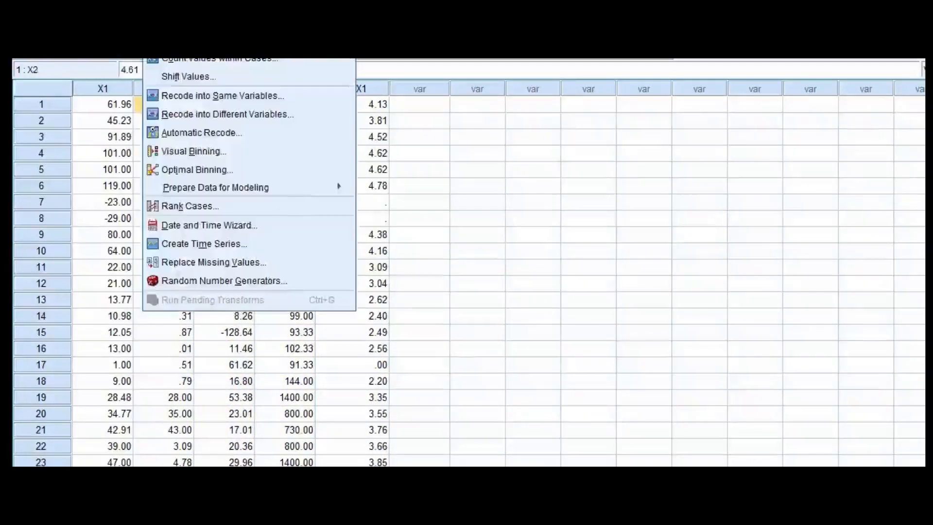
pyautogui.click(195, 39)
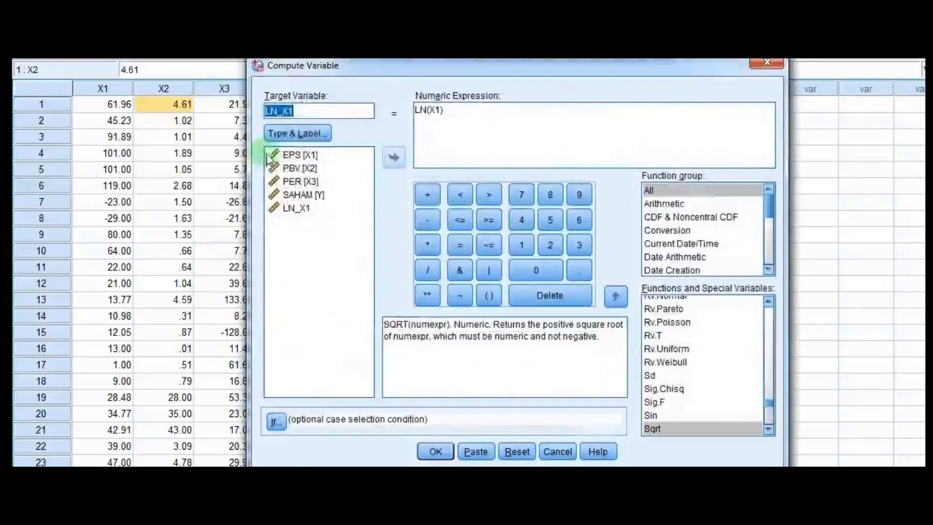
pyautogui.click(302, 112)
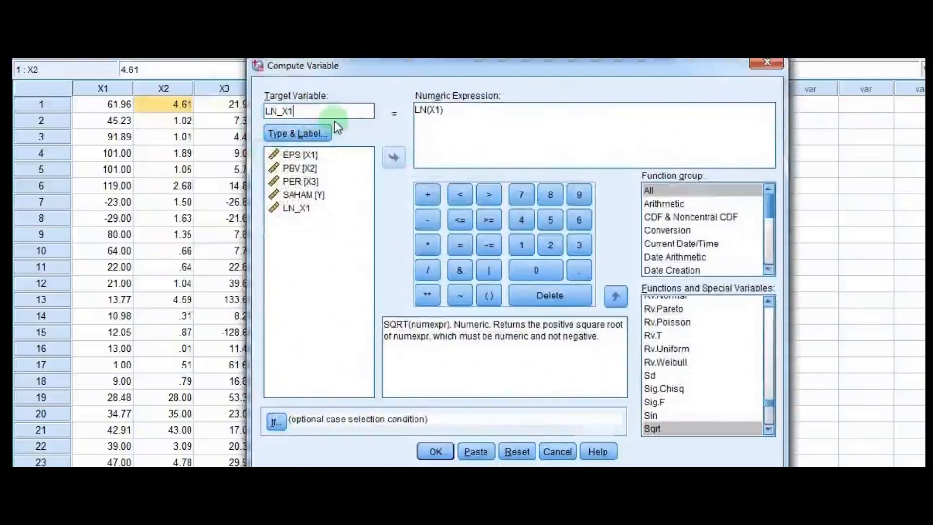
pyautogui.press('BackSpace')
pyautogui.write('2')
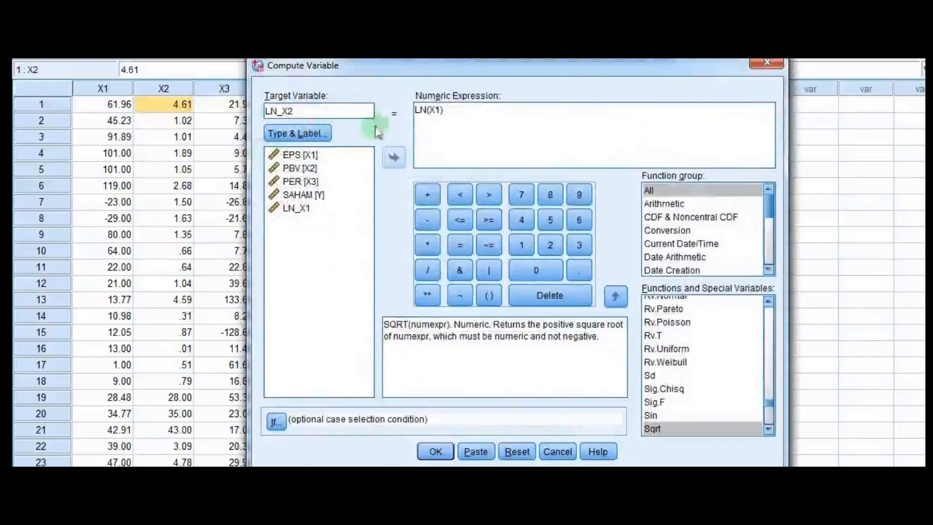
pyautogui.click(437, 111)
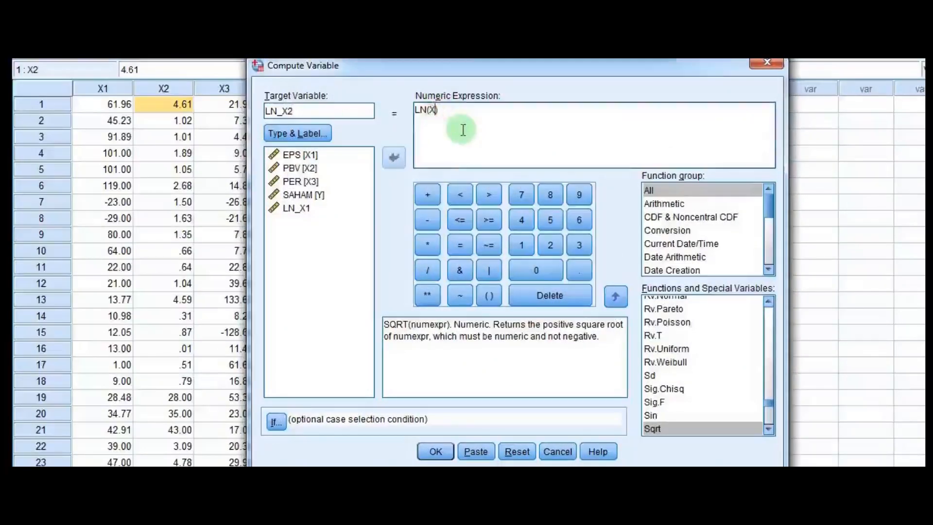
pyautogui.click(436, 452)
pyautogui.click(464, 354)
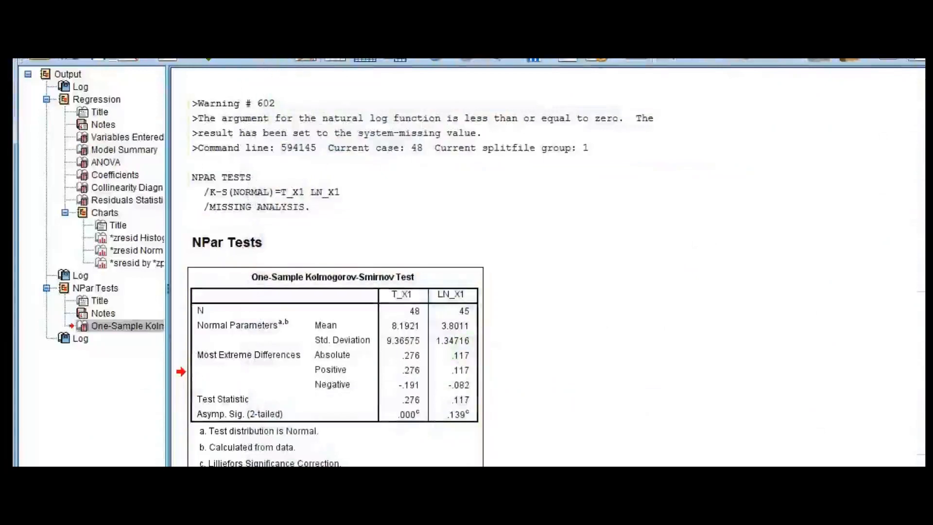
# Compute a new variable LN_X3 with the expression LN(X3), the natural logarithm of PER.
pyautogui.click(168, 30)
pyautogui.click(204, 46)
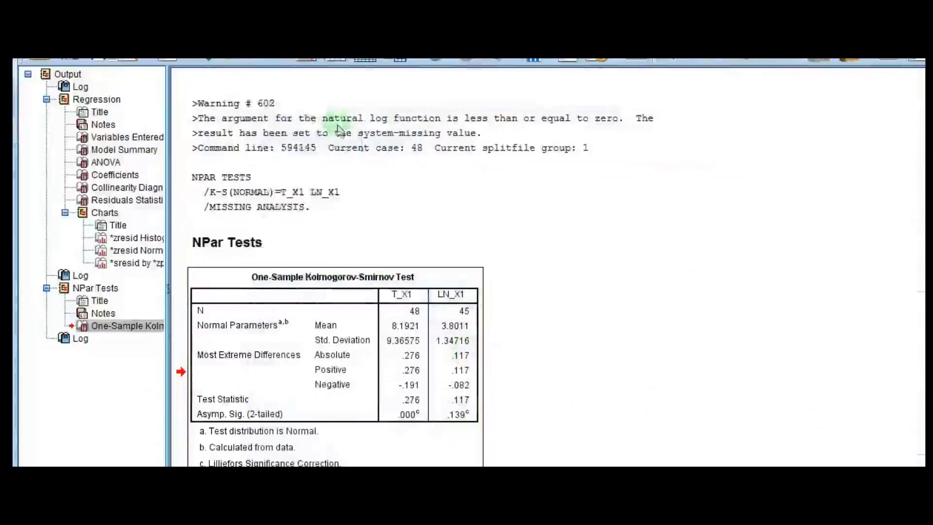
pyautogui.click(301, 111)
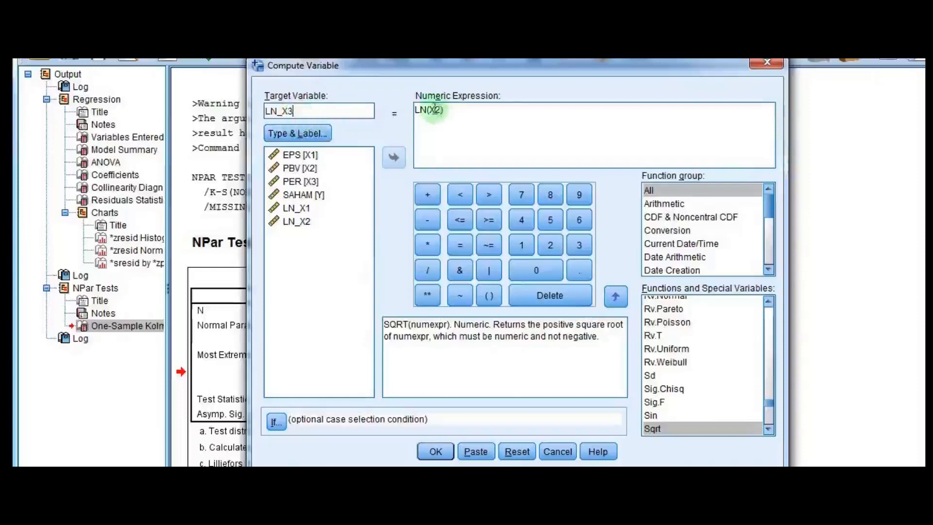
pyautogui.moveTo(434, 110); pyautogui.dragTo(440, 111)
pyautogui.write('3')
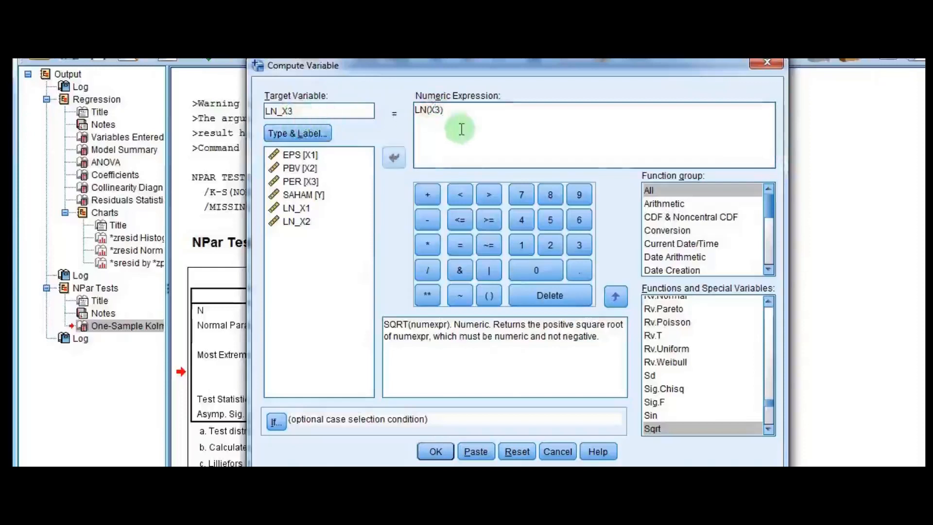
pyautogui.click(435, 451)
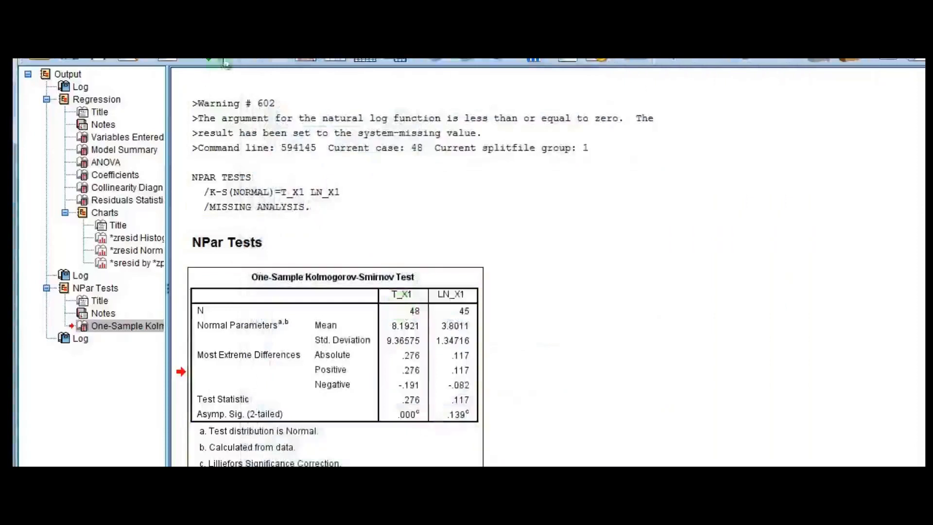
# Compute a new variable LN_Y with the expression LN(Y), the natural logarithm of SAHAM.
pyautogui.click(307, 26)
pyautogui.moveTo(170, 26)
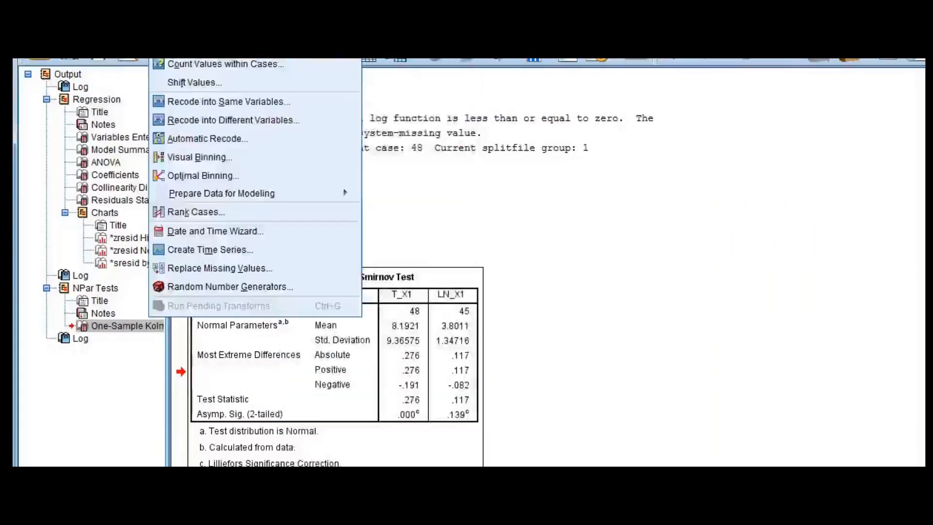
pyautogui.click(204, 45)
pyautogui.click(321, 110)
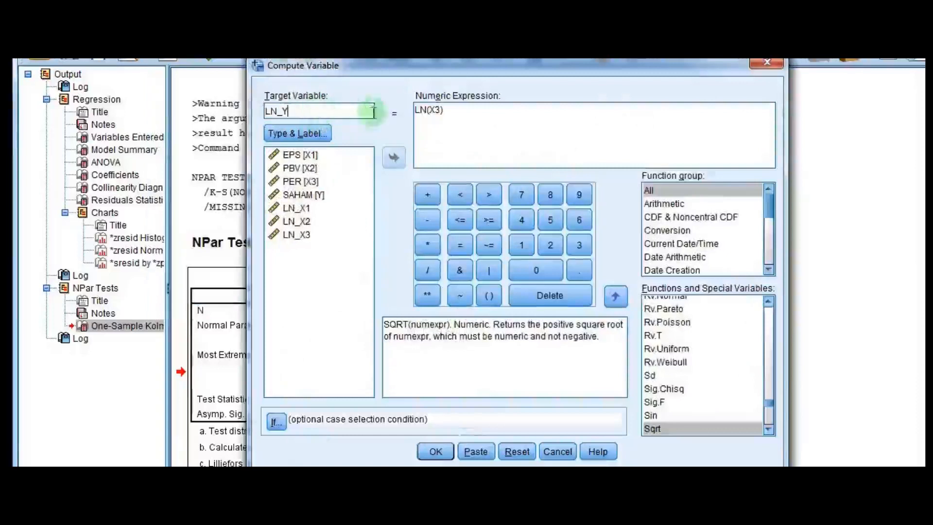
pyautogui.click(430, 110)
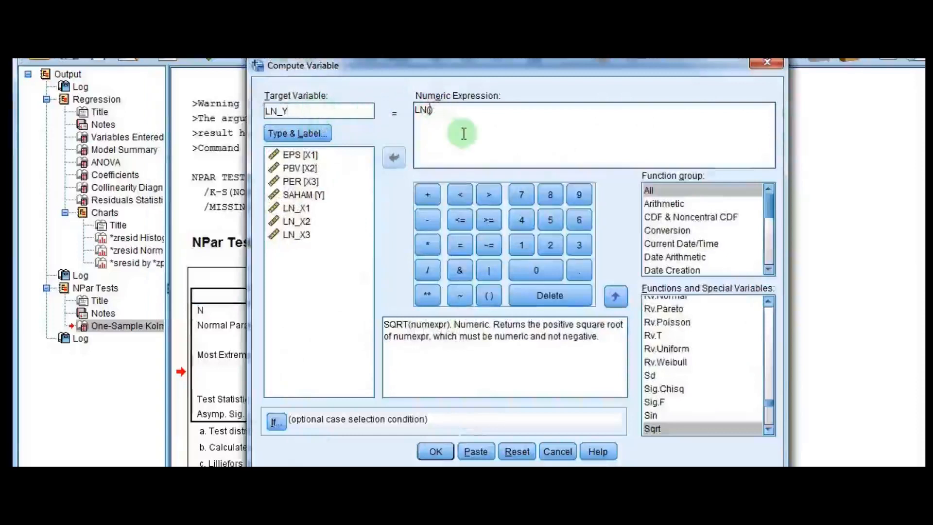
pyautogui.click(440, 451)
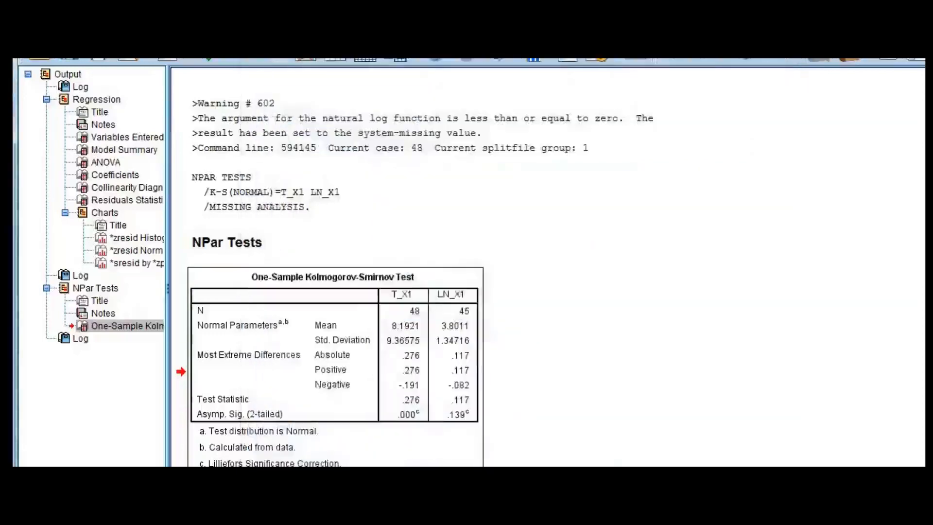
# Compare the original data columns X1 to Y with the log-transformed columns LN_X1 to LN_Y in the dataset.
pyautogui.click(564, 454)
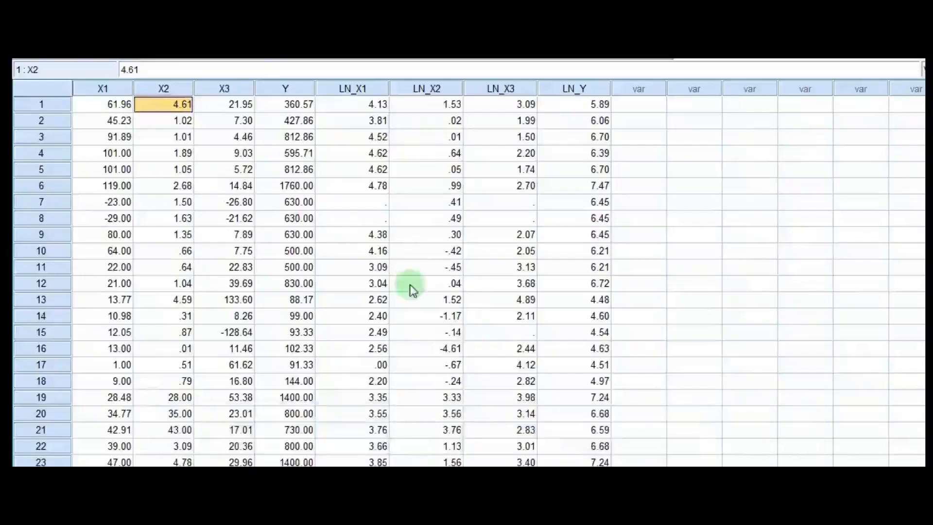
pyautogui.moveTo(358, 89); pyautogui.dragTo(568, 88)
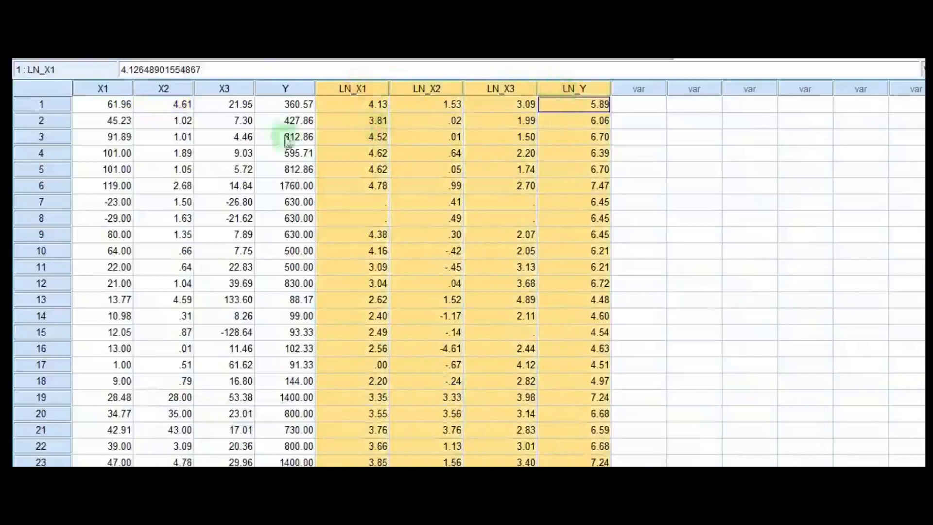
pyautogui.moveTo(87, 90); pyautogui.dragTo(277, 89)
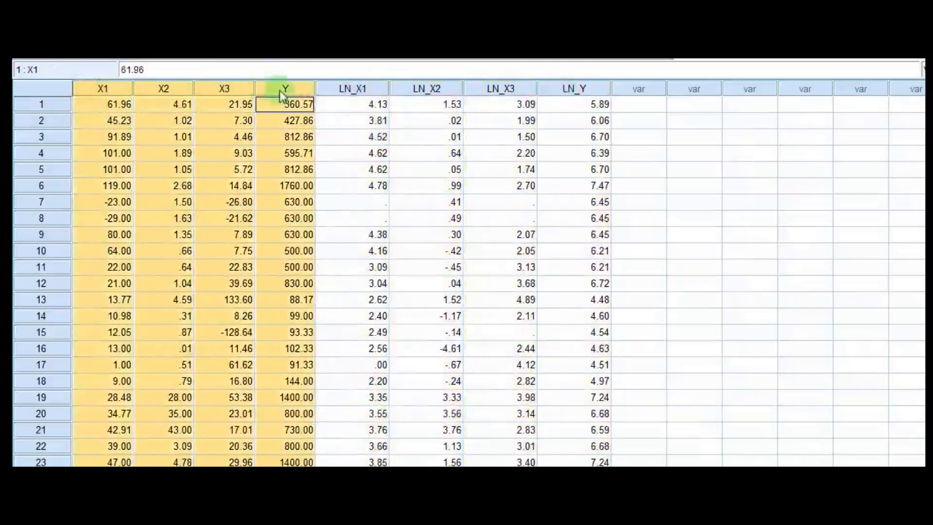
pyautogui.moveTo(367, 89); pyautogui.dragTo(578, 89)
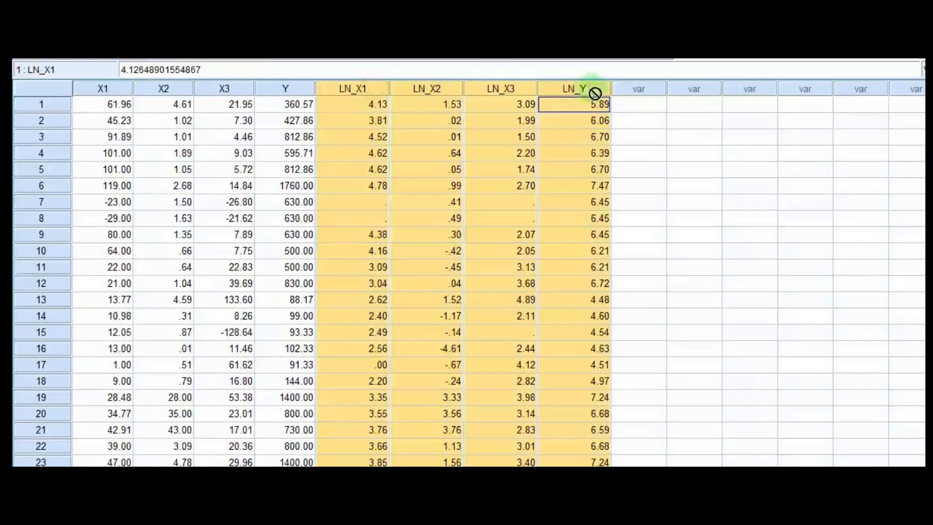
pyautogui.click(375, 111)
pyautogui.click(364, 89)
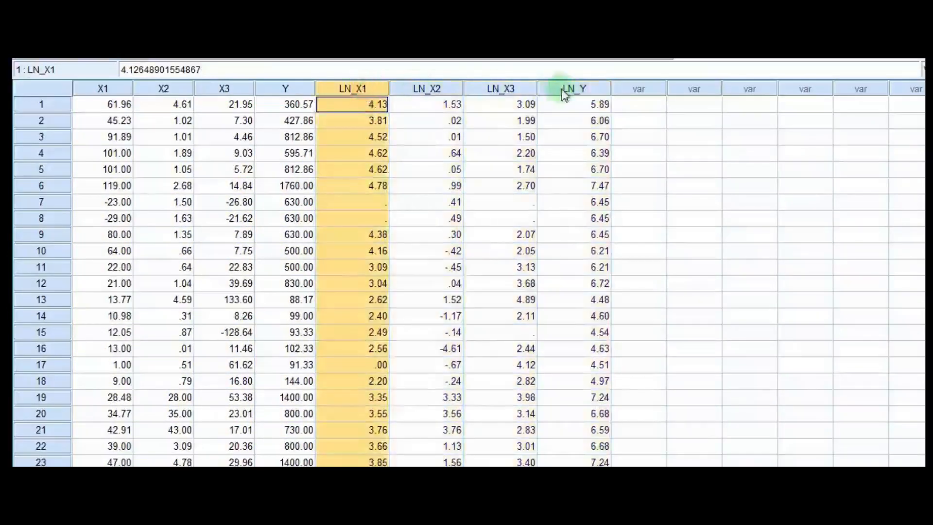